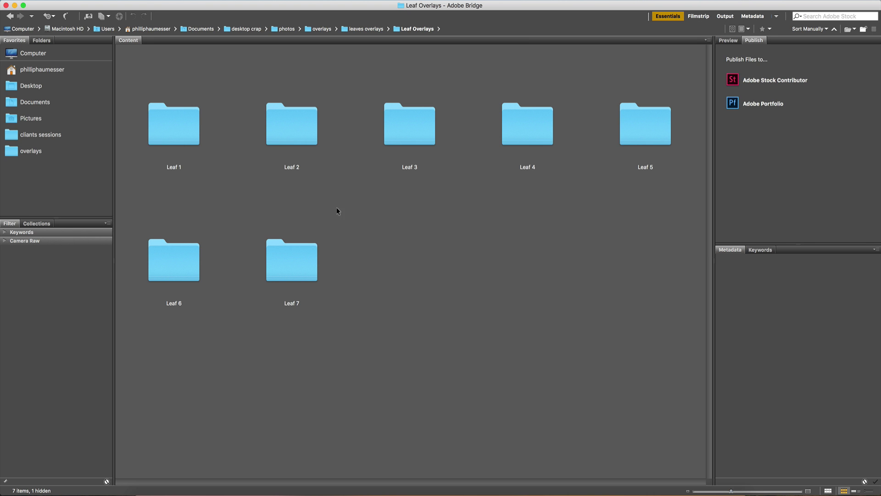
# Check a Leaf 1 leaf cut-out's file details, then go on to the Leaf 2 folder.
pyautogui.doubleClick(183, 132)
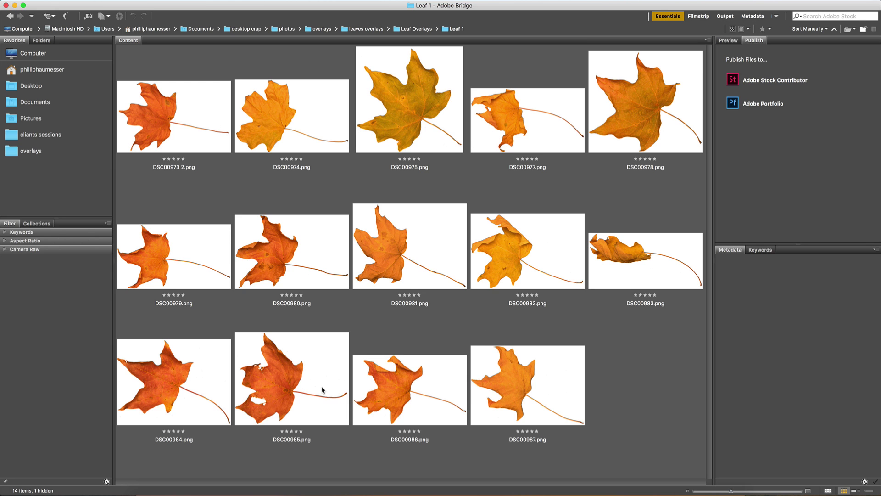
pyautogui.click(289, 258)
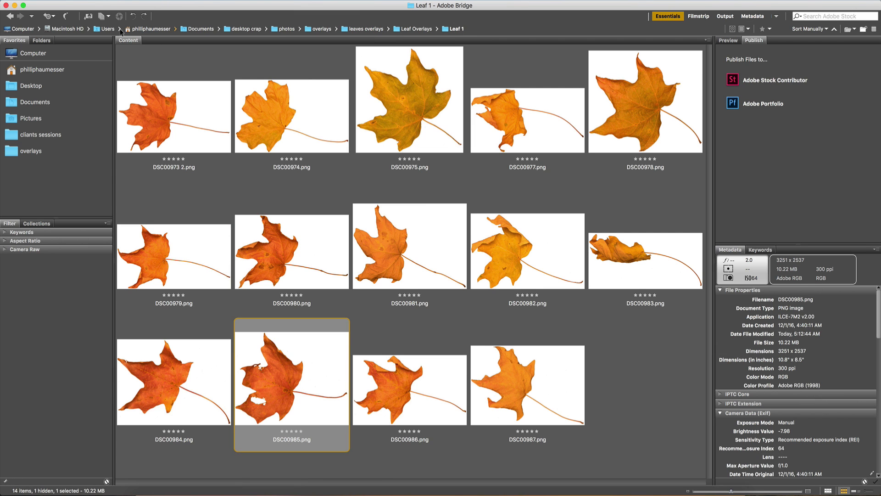
pyautogui.click(10, 16)
pyautogui.doubleClick(291, 121)
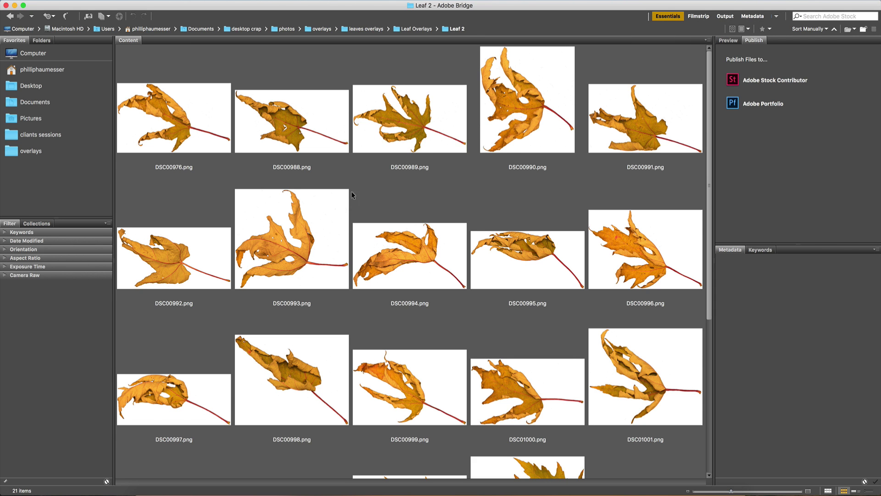
# Scroll through all the leaf images in the Leaf 2 folder.
pyautogui.scroll(-10, 532, 394)
pyautogui.scroll(10, 455, 345)
pyautogui.scroll(-5, 704, 215)
pyautogui.scroll(-2, 701, 299)
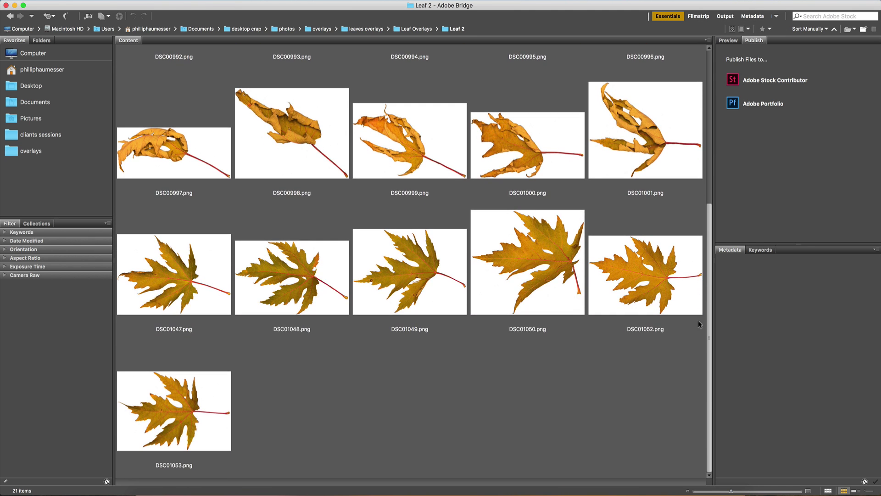
pyautogui.scroll(5, 698, 327)
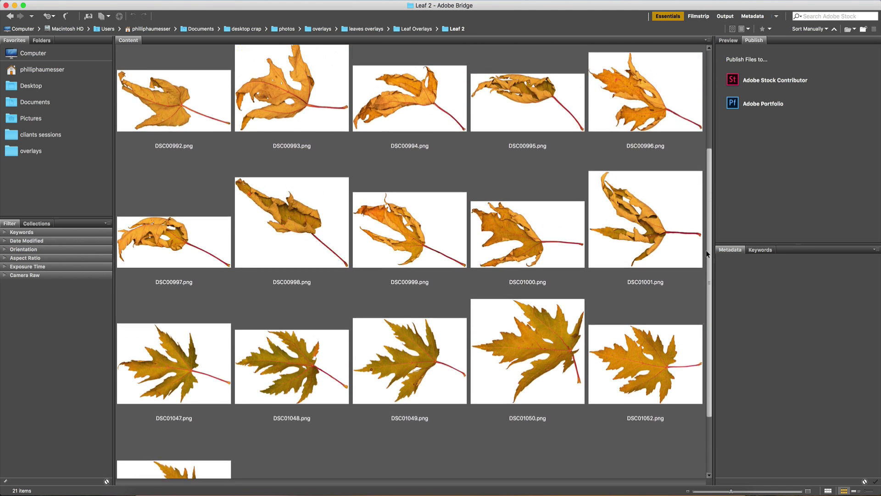
pyautogui.scroll(2, 713, 178)
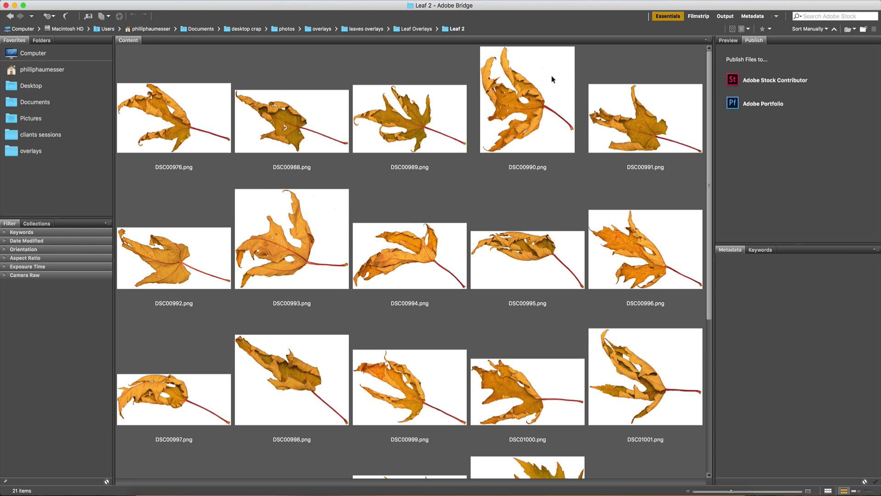
# Preview DSC00990 full screen, then return to the Leaf Overlays folder.
pyautogui.click(539, 106)
pyautogui.press('space')
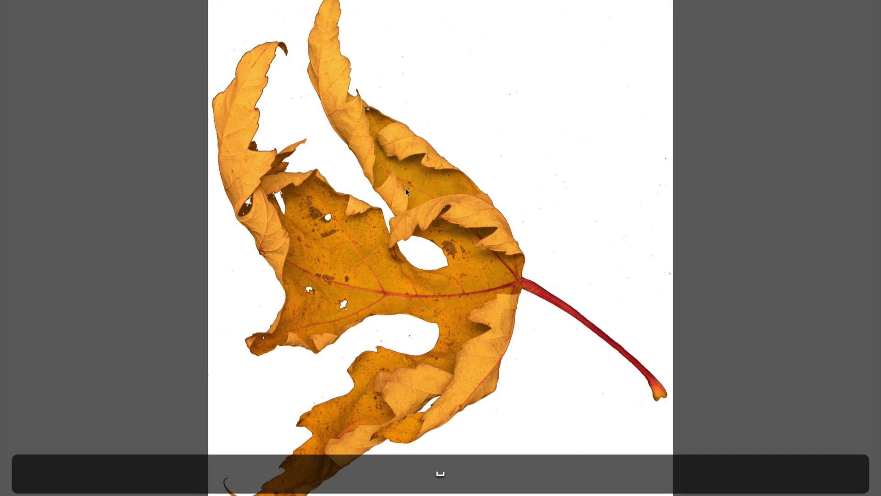
pyautogui.press('space')
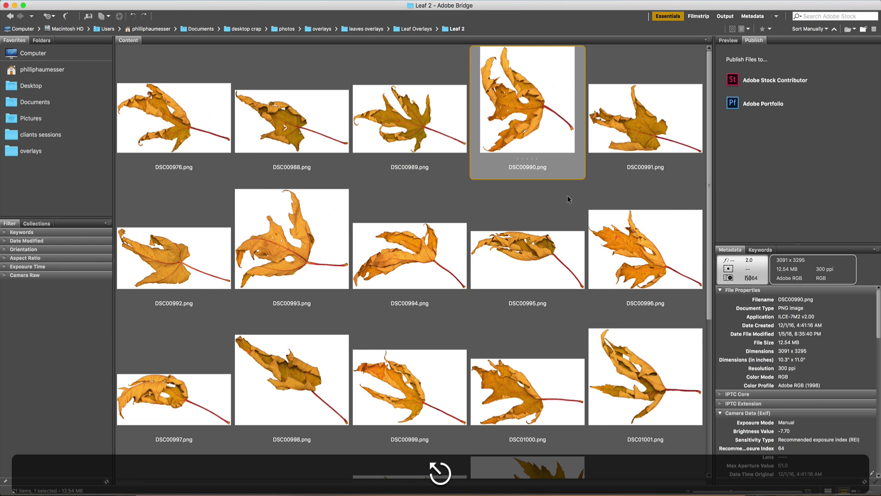
pyautogui.moveTo(709, 95); pyautogui.dragTo(334, 16)
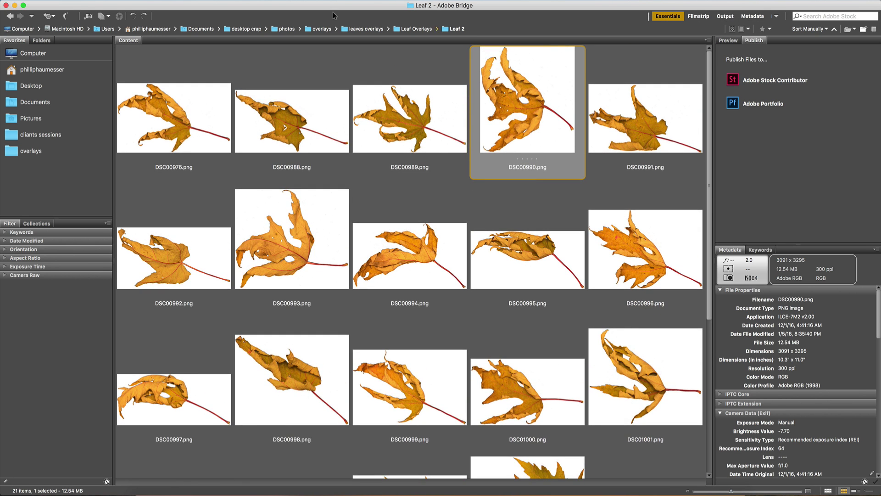
pyautogui.click(10, 16)
# Browse Leaf 3, selecting DSC01004, then Leaf 4, returning to Leaf Overlays each time.
pyautogui.click(409, 134)
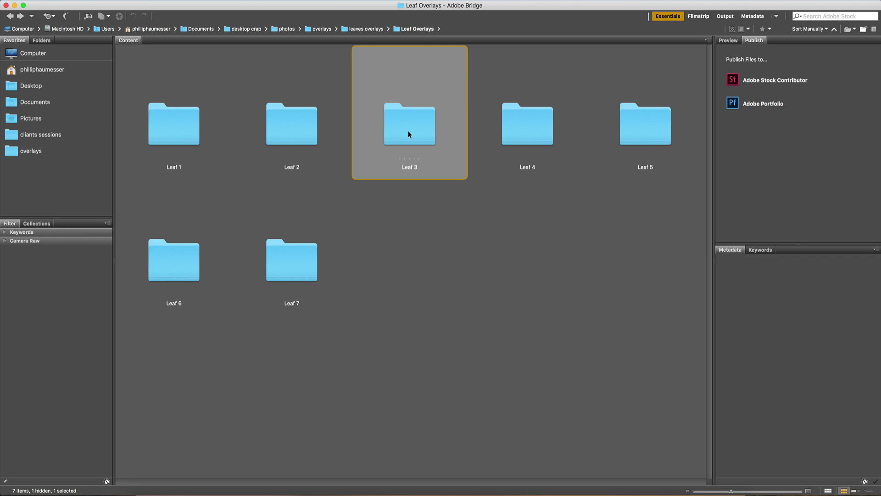
pyautogui.doubleClick(409, 134)
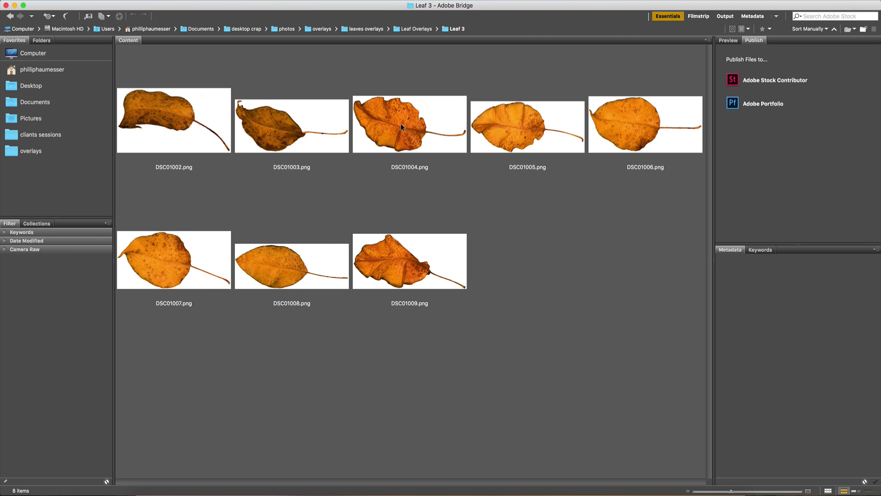
pyautogui.click(427, 129)
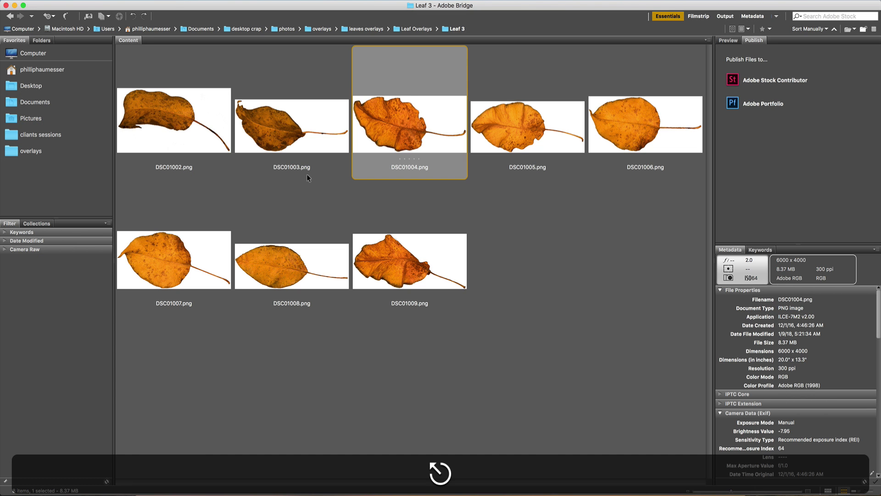
pyautogui.click(10, 16)
pyautogui.doubleClick(545, 124)
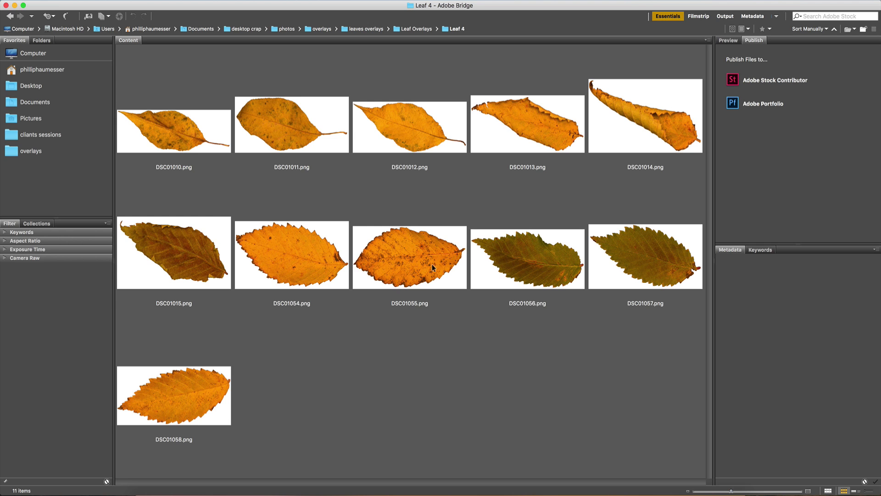
pyautogui.click(10, 17)
# Browse Leaf 5, then preview DSC01032 from Leaf 6 full screen.
pyautogui.doubleClick(648, 121)
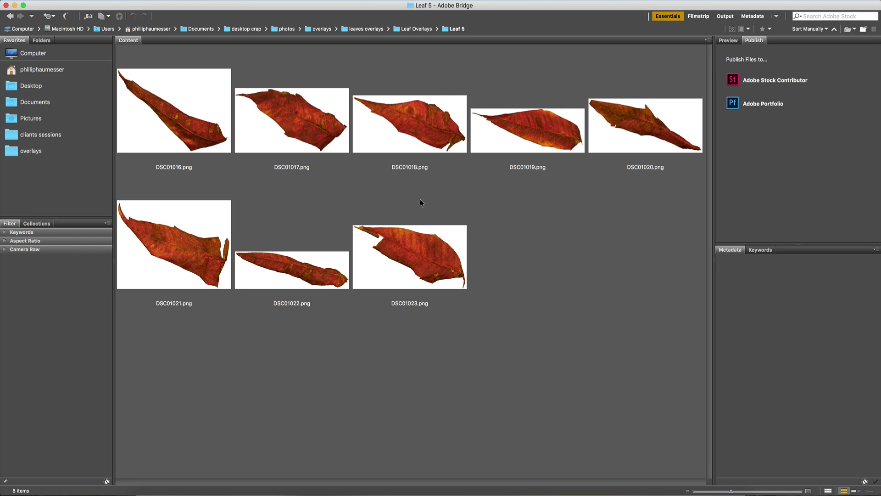
pyautogui.click(9, 15)
pyautogui.doubleClick(171, 258)
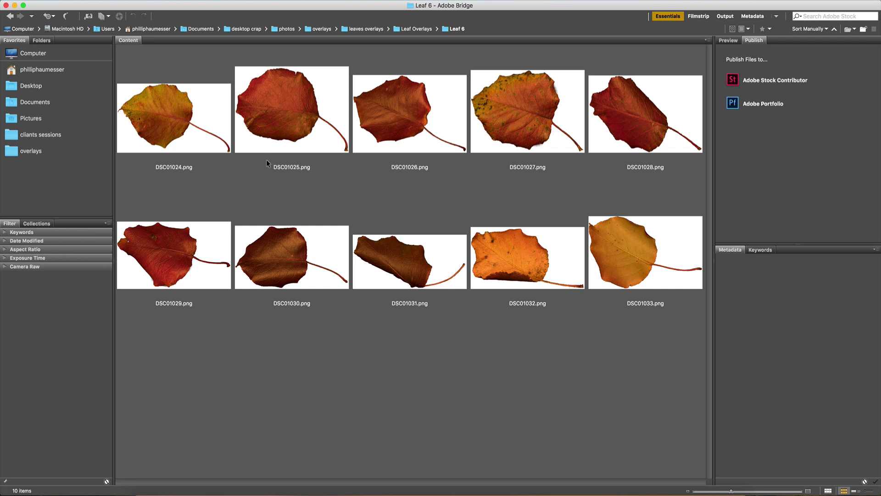
pyautogui.click(554, 265)
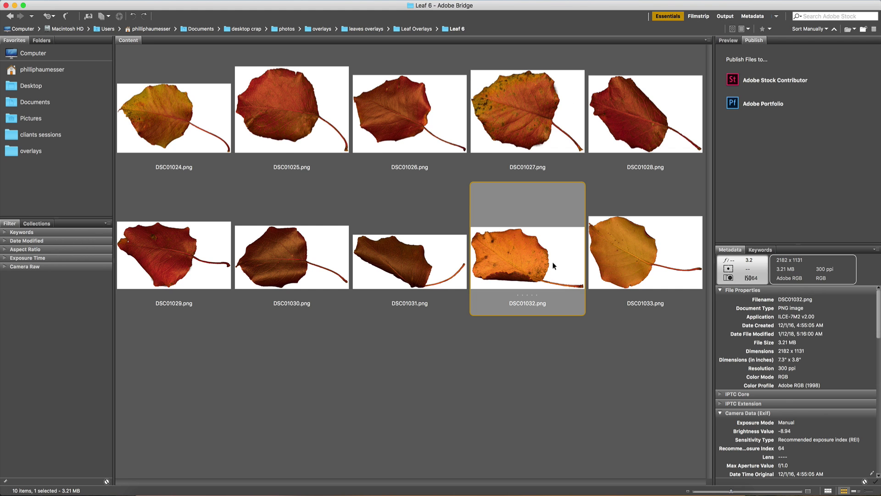
pyautogui.press('space')
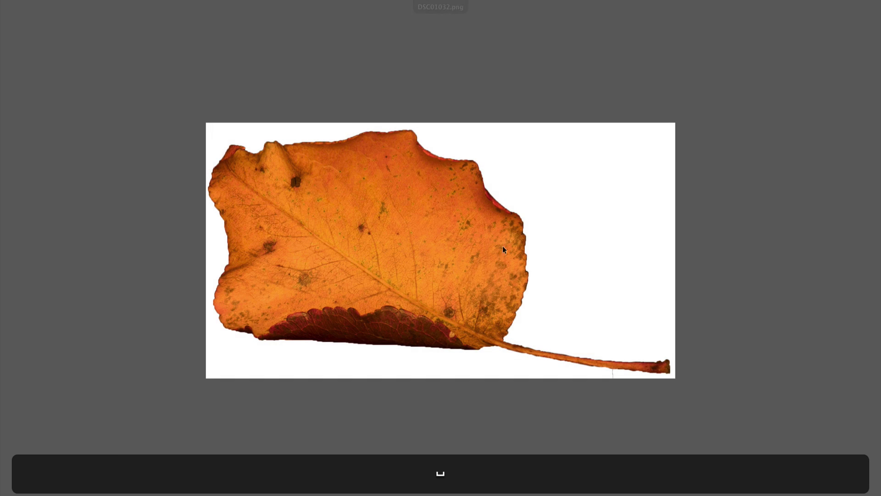
pyautogui.press('Escape')
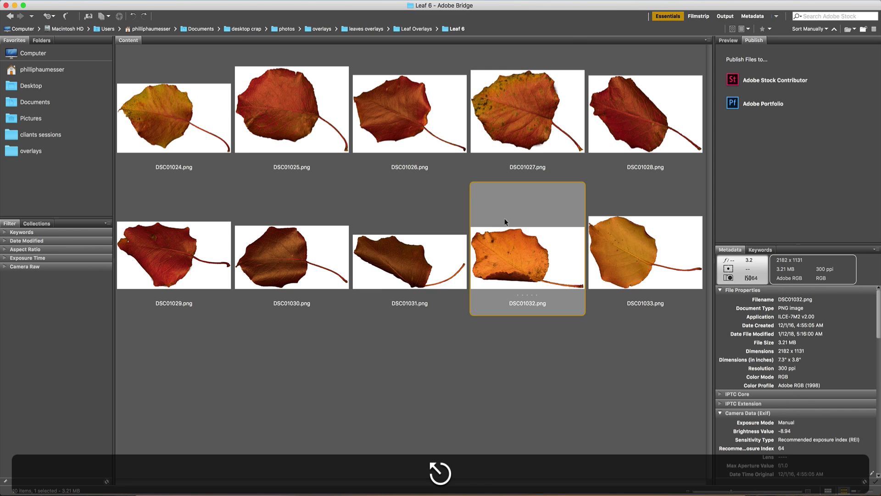
pyautogui.click(10, 16)
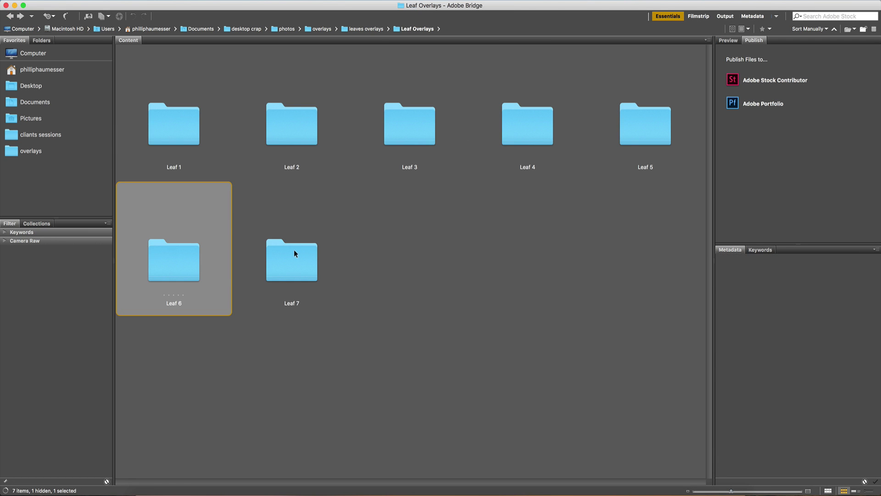
# Scroll through the Leaf 7 leaves and go back to Leaf Overlays.
pyautogui.doubleClick(295, 253)
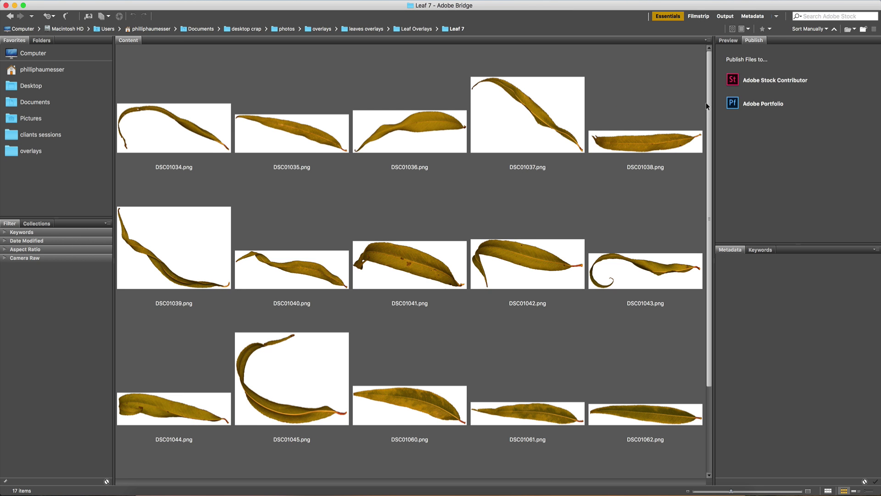
pyautogui.scroll(-5, 701, 152)
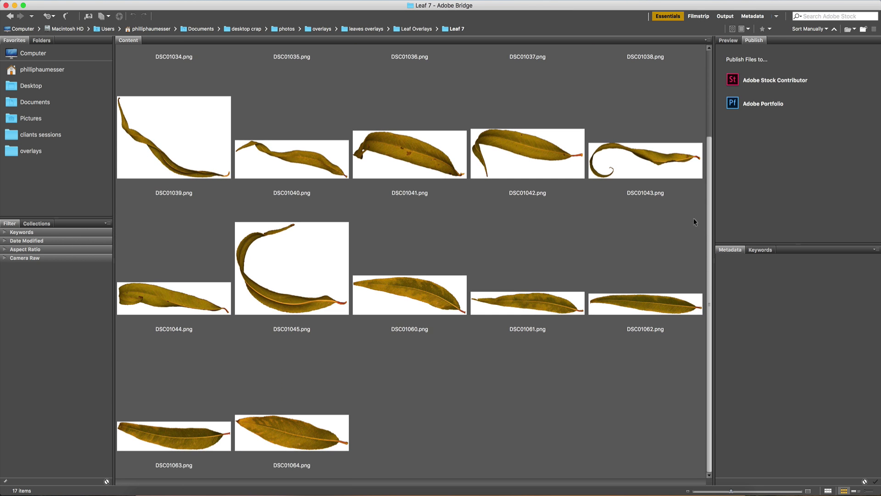
pyautogui.scroll(5, 691, 183)
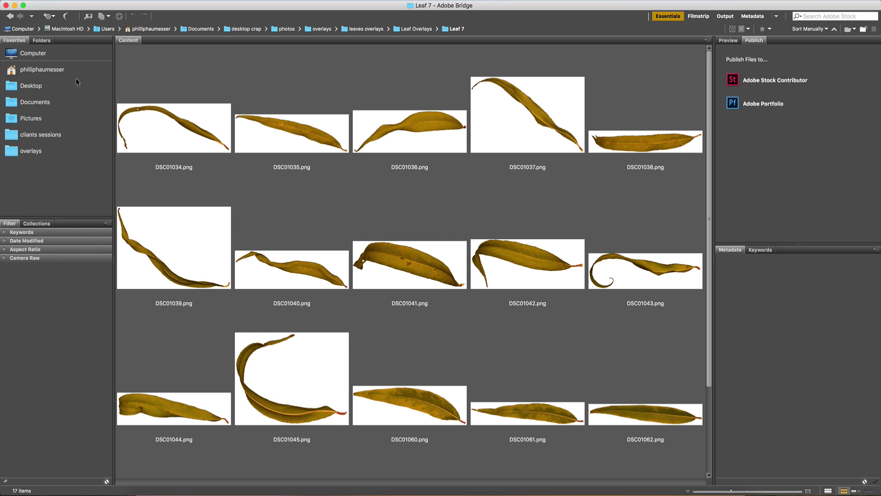
pyautogui.click(10, 16)
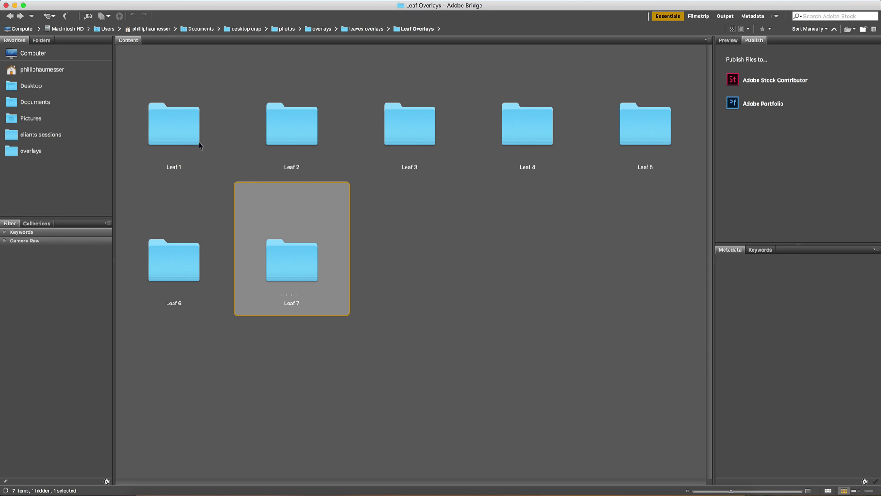
# Reopen the Leaf 1 folder and select the DSC00973 2 leaf image.
pyautogui.doubleClick(179, 126)
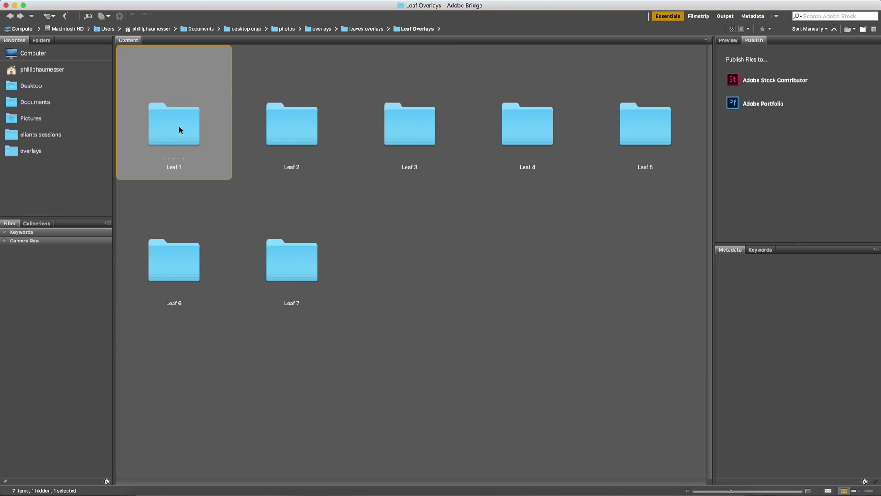
pyautogui.click(177, 132)
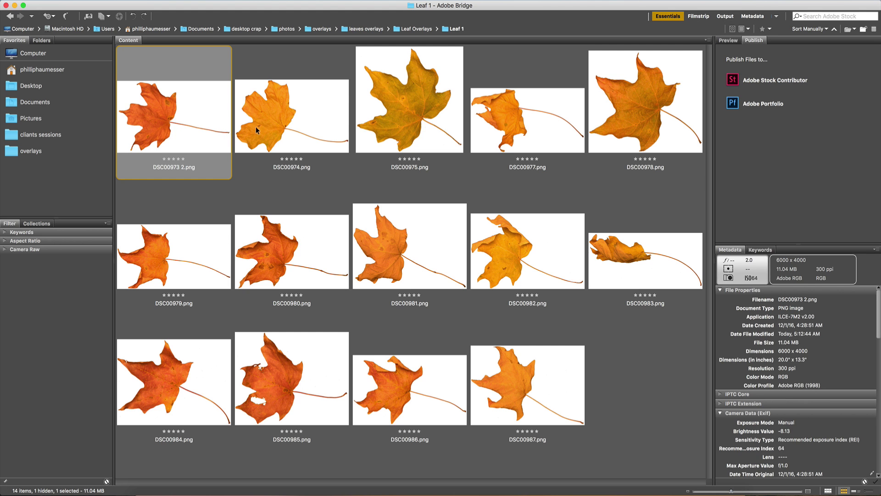
pyautogui.rightClick(526, 132)
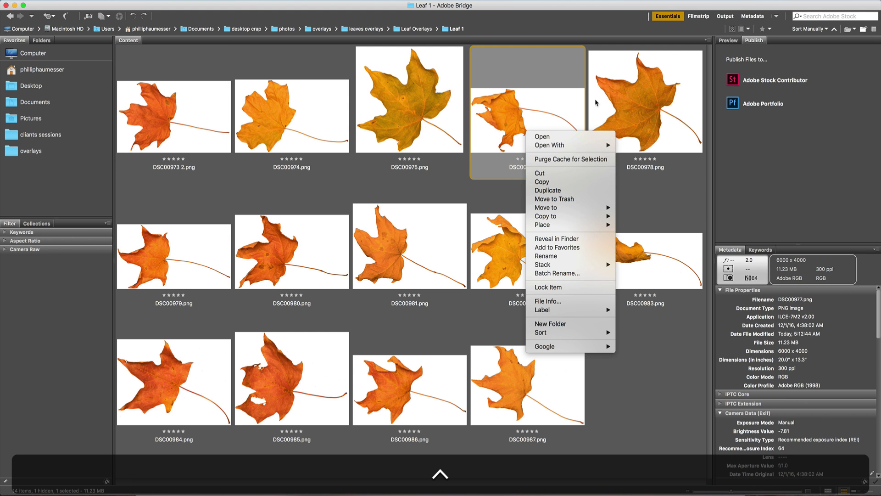
pyautogui.click(189, 130)
pyautogui.click(213, 126)
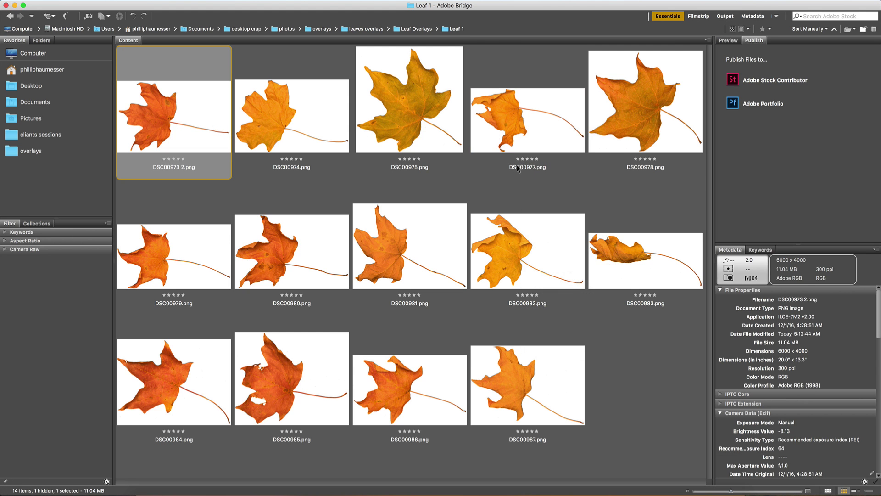
# Add DSC00977, 978, 983, 980, 982, 985, 986 and 984, then drag them into Photoshop.
pyautogui.keyDown('super'); pyautogui.click(531, 123); pyautogui.keyUp('super')
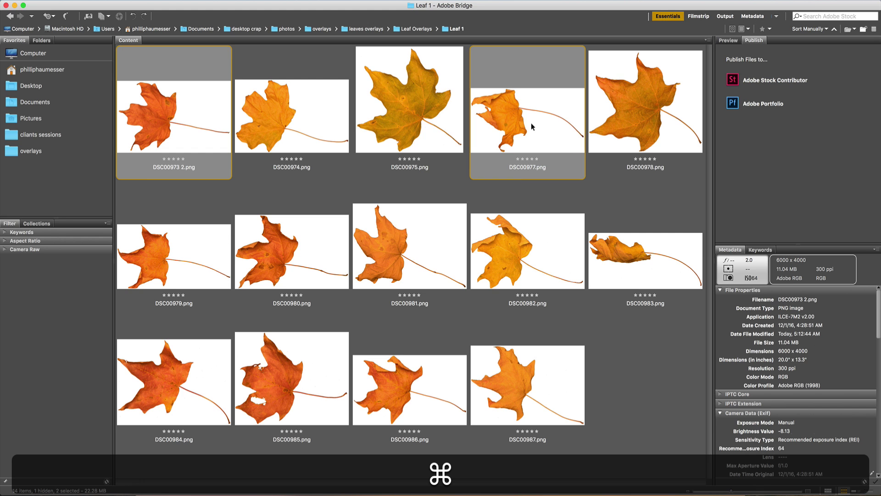
pyautogui.keyDown('super'); pyautogui.click(647, 146); pyautogui.keyUp('super')
pyautogui.keyDown('super'); pyautogui.click(612, 236); pyautogui.keyUp('super')
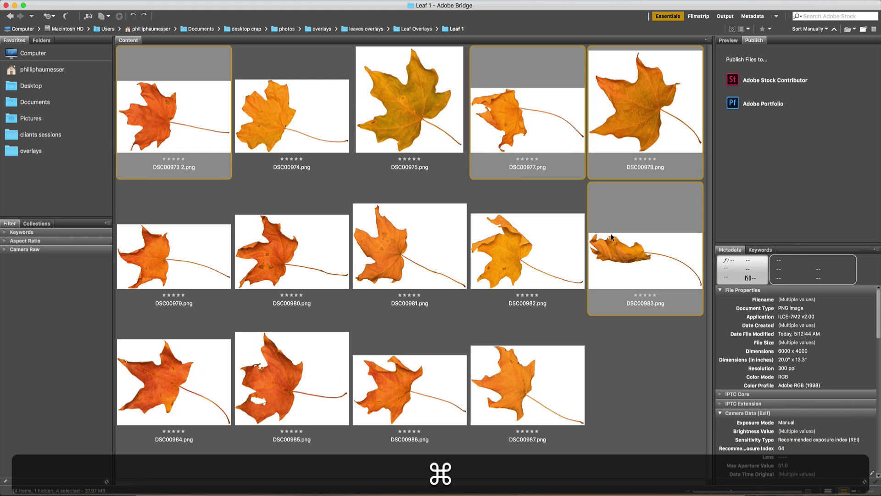
pyautogui.keyDown('super'); pyautogui.click(335, 248); pyautogui.keyUp('super')
pyautogui.keyDown('super'); pyautogui.click(521, 266); pyautogui.keyUp('super')
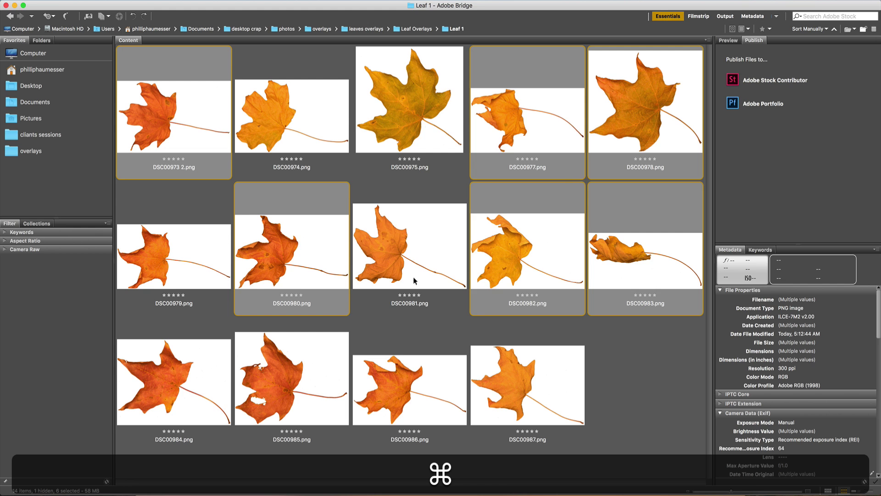
pyautogui.keyDown('super'); pyautogui.click(272, 381); pyautogui.keyUp('super')
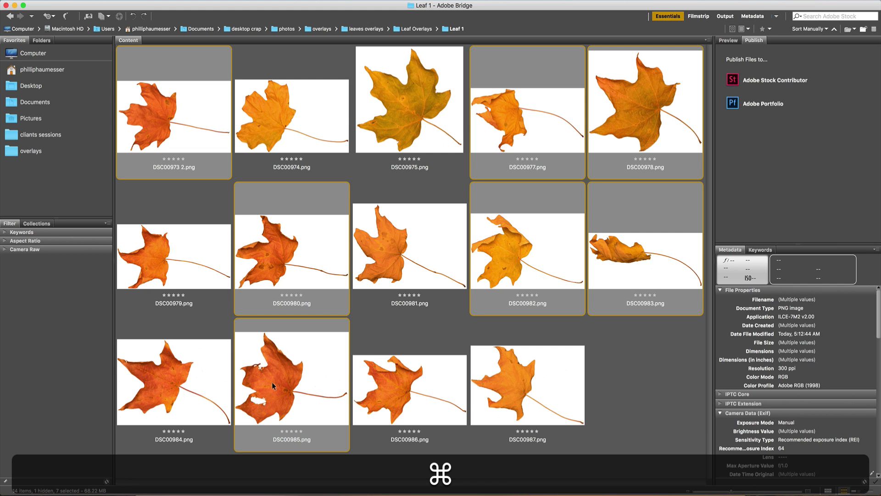
pyautogui.keyDown('super'); pyautogui.click(421, 403); pyautogui.keyUp('super')
pyautogui.keyDown('super'); pyautogui.click(177, 347); pyautogui.keyUp('super')
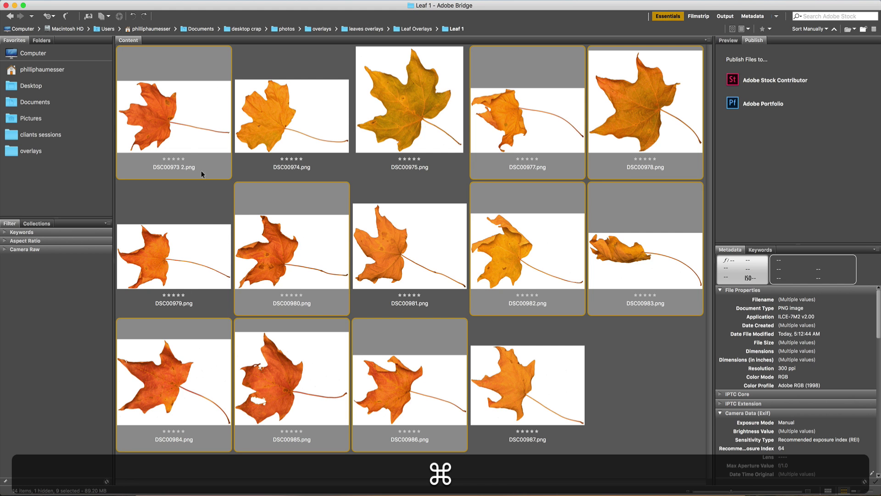
pyautogui.moveTo(196, 172); pyautogui.dragTo(373, 237)
# Commit each of the nine leaf files as its own layer over the portrait.
pyautogui.hotkey('ctrl', 'Left')
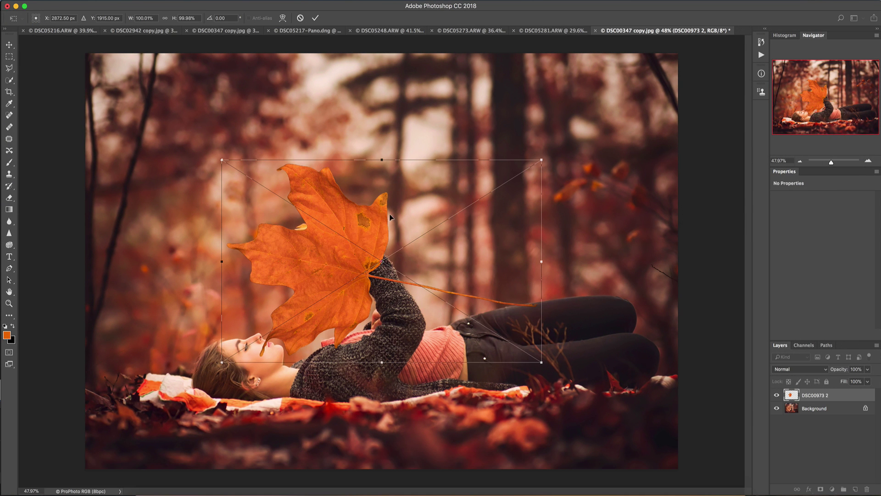
pyautogui.press('Return')
pyautogui.press('Return')
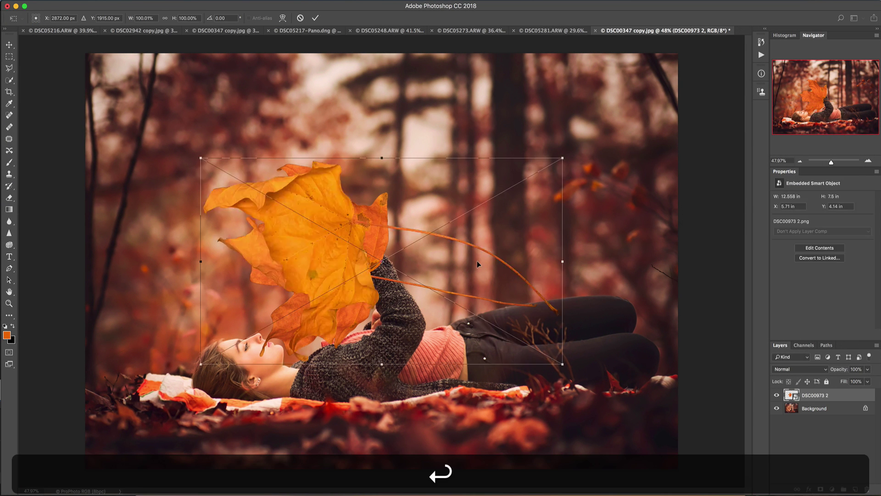
pyautogui.press('Return')
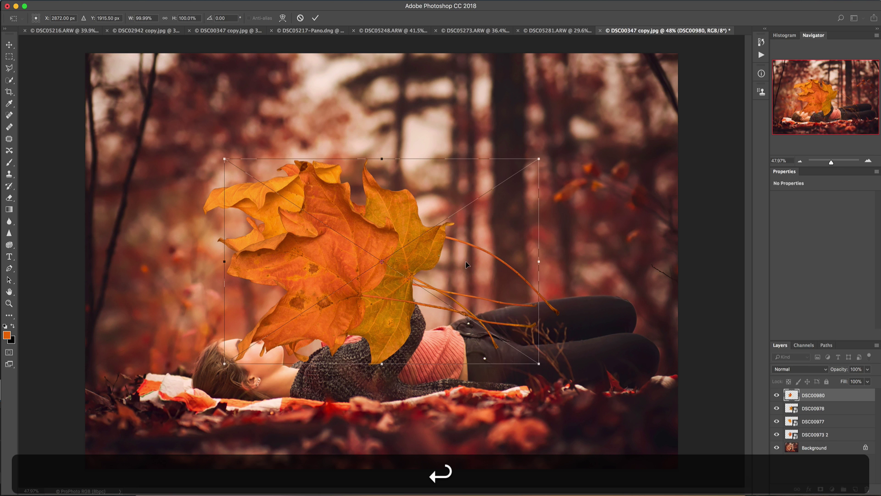
pyautogui.press('Return')
pyautogui.press('Return')
pyautogui.press('Return')
pyautogui.press('Return')
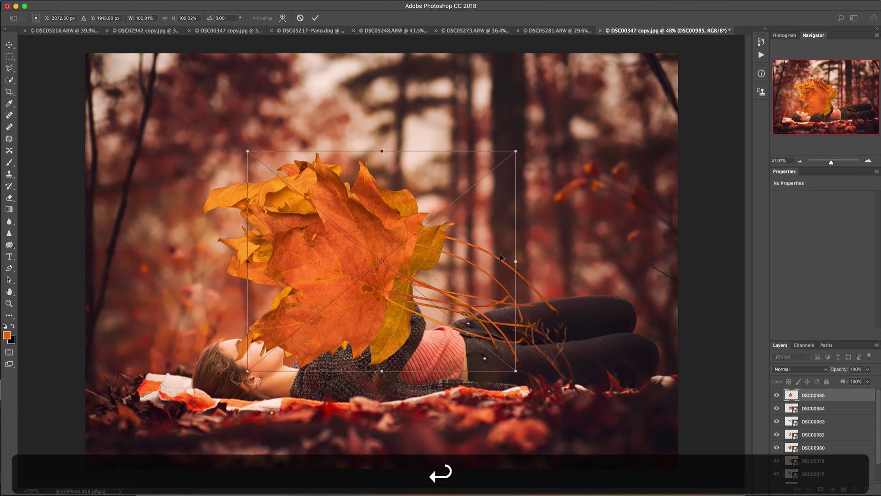
pyautogui.press('Return')
pyautogui.press('Return')
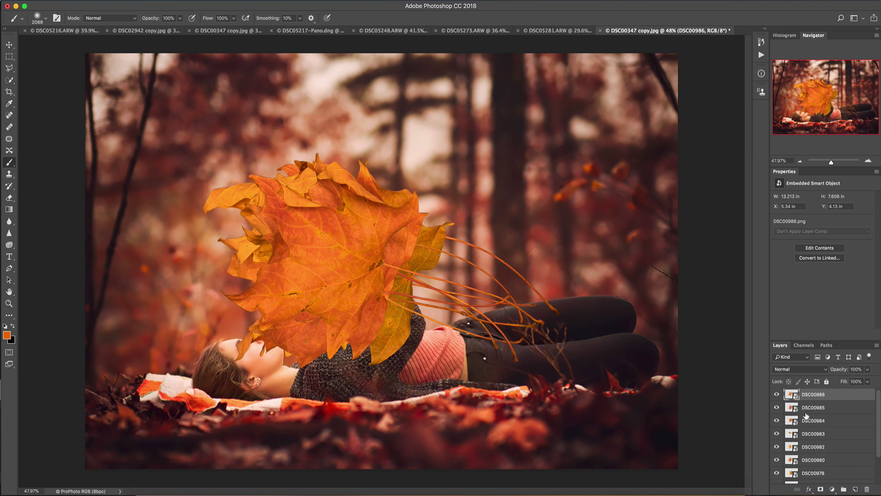
pyautogui.scroll(-3, 806, 415)
# Rasterize all nine leaf layers, group them with Cmd+G, and begin renaming the group.
pyautogui.keyDown('shift'); pyautogui.click(814, 464); pyautogui.keyUp('shift')
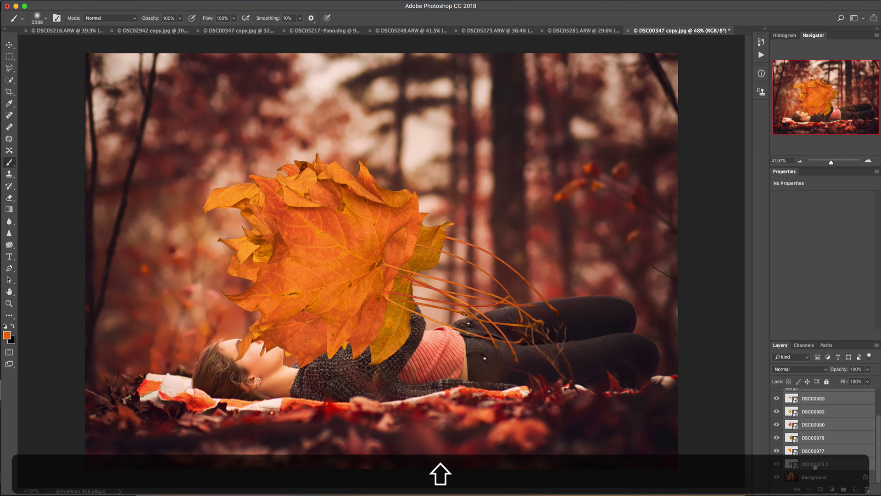
pyautogui.rightClick(815, 465)
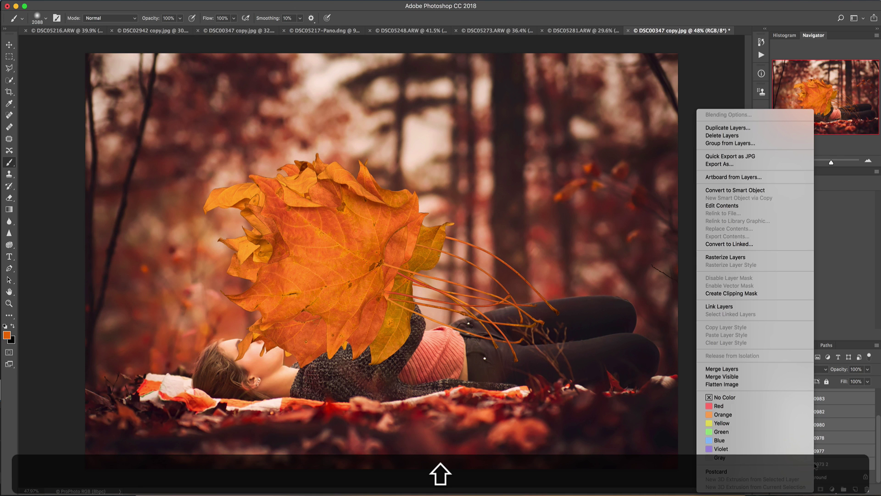
pyautogui.click(743, 257)
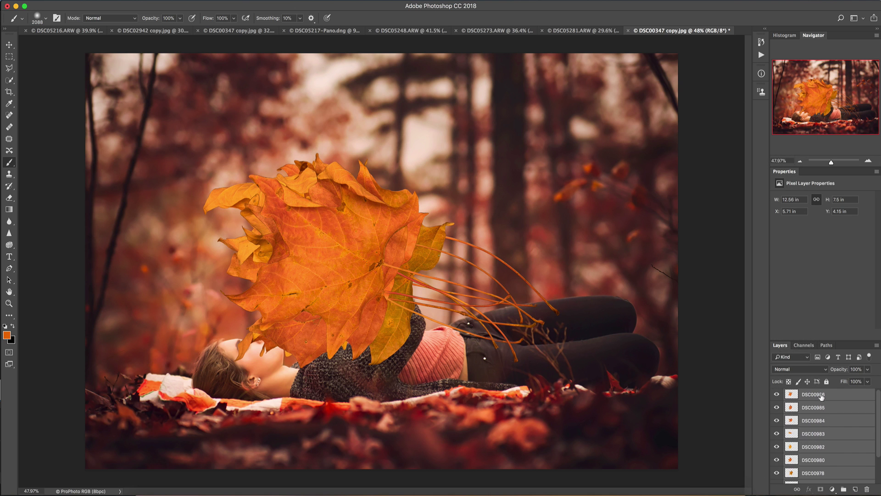
pyautogui.scroll(-3, 819, 448)
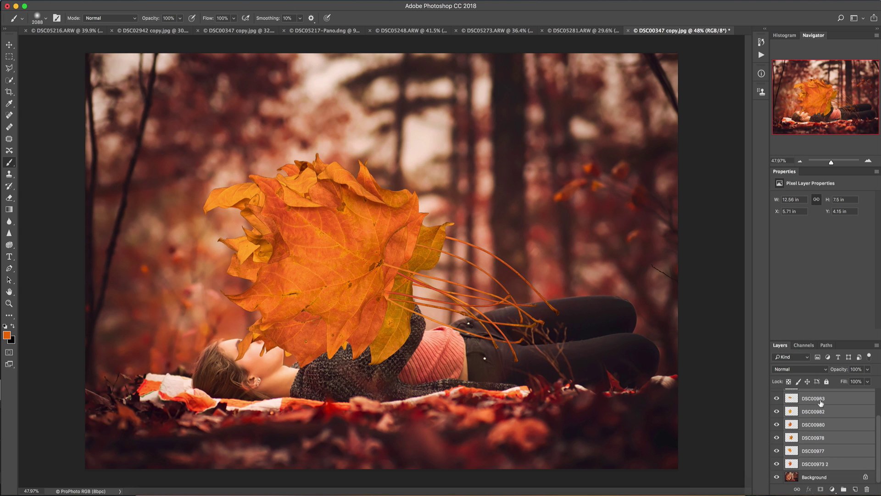
pyautogui.scroll(3, 814, 431)
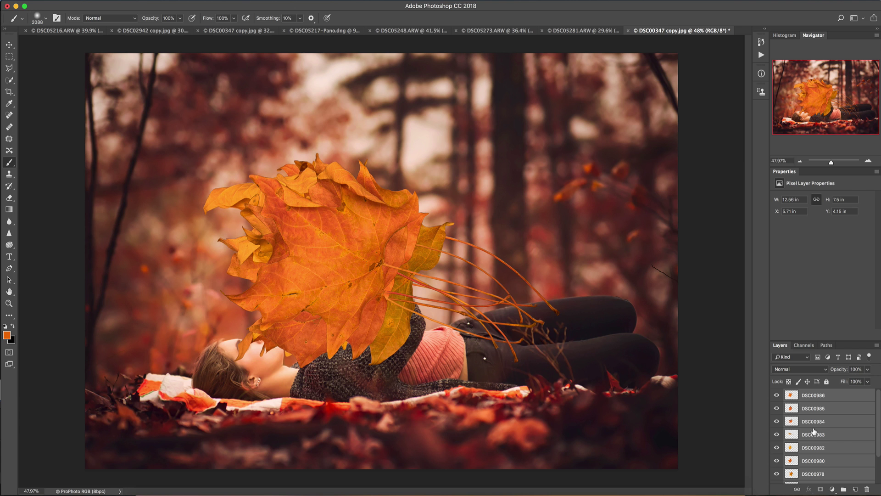
pyautogui.press('super+g')
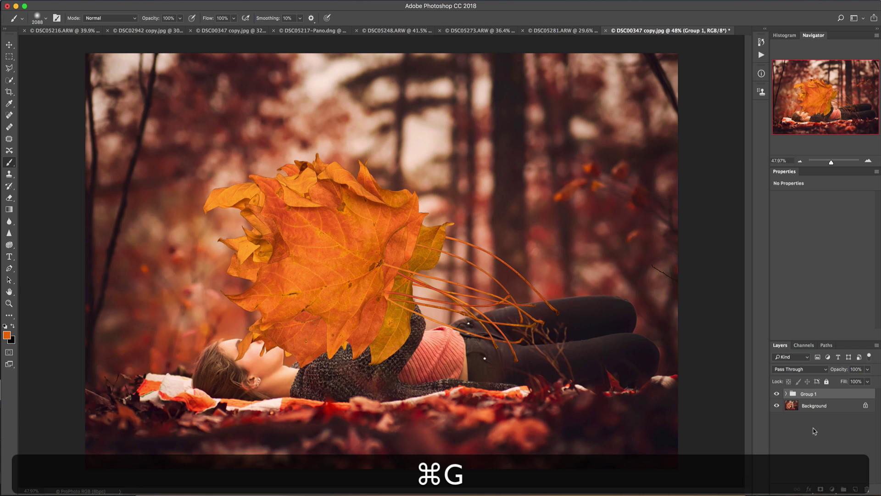
pyautogui.doubleClick(811, 394)
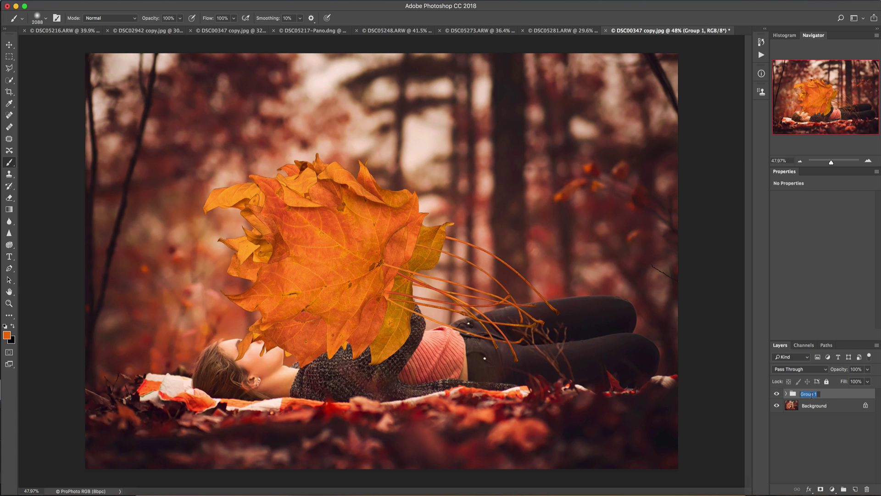
# Name the group 'leaves', scale it to about 58% and move it over her raised hand.
pyautogui.write('leaves')
pyautogui.press('Return')
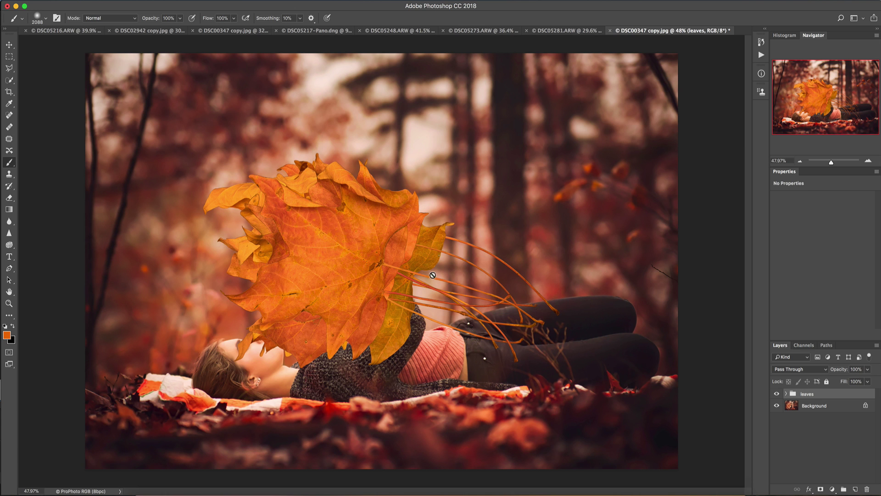
pyautogui.press('super')
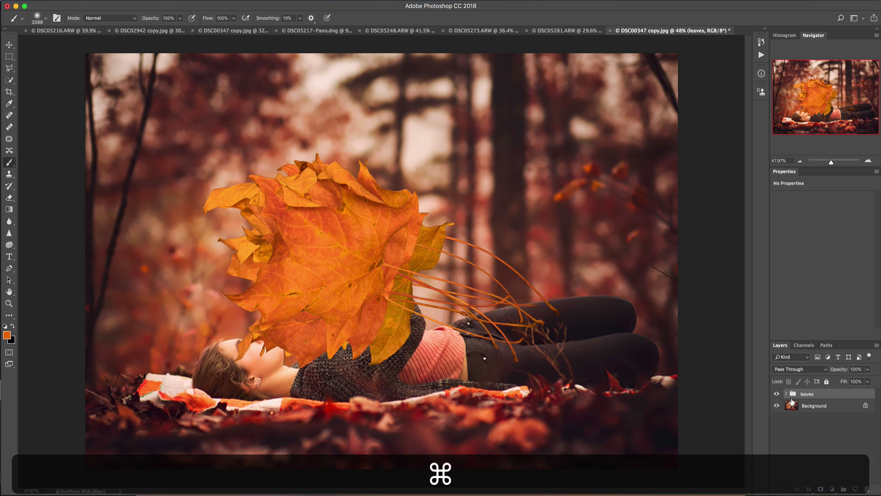
pyautogui.press('super+t')
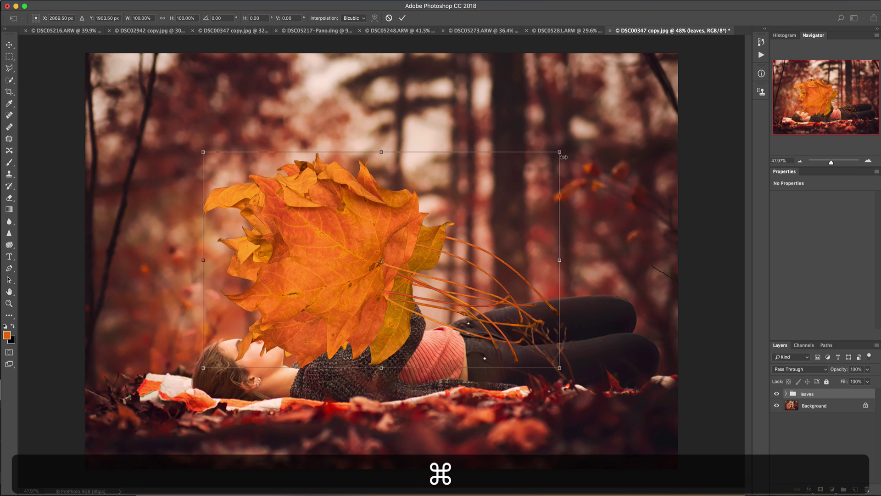
pyautogui.press('shift')
pyautogui.moveTo(560, 152); pyautogui.dragTo(410, 243)
pyautogui.moveTo(329, 278); pyautogui.dragTo(361, 177)
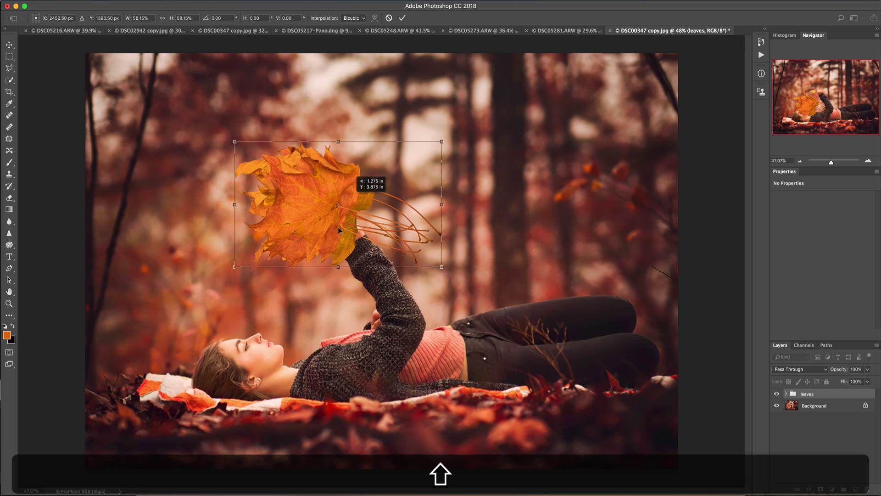
# Shrink the leaves further to about 17.66% and set them into her raised hand.
pyautogui.moveTo(441, 140); pyautogui.dragTo(331, 213)
pyautogui.moveTo(295, 239); pyautogui.dragTo(347, 203)
pyautogui.press('shift')
pyautogui.moveTo(379, 179); pyautogui.dragTo(350, 196)
pyautogui.scroll(5, 313, 226)
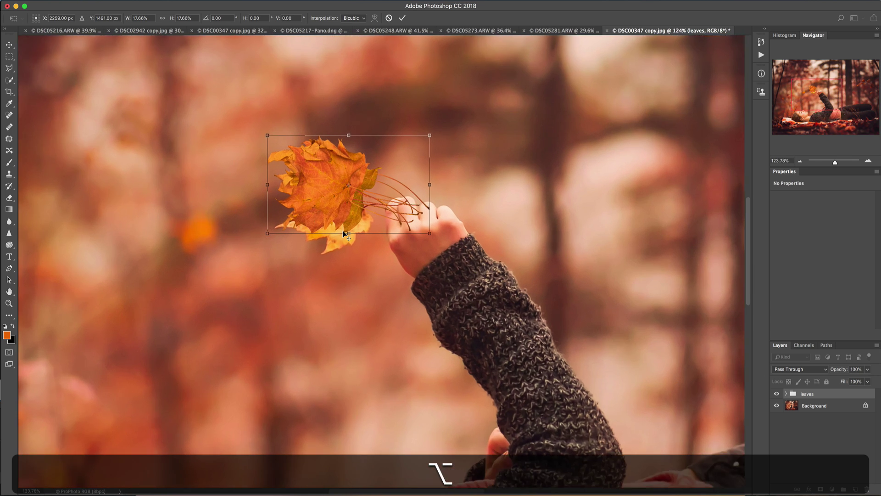
pyautogui.scroll(3, 343, 234)
pyautogui.moveTo(381, 174); pyautogui.dragTo(391, 156)
pyautogui.scroll(-4, 377, 161)
pyautogui.scroll(-3, 396, 154)
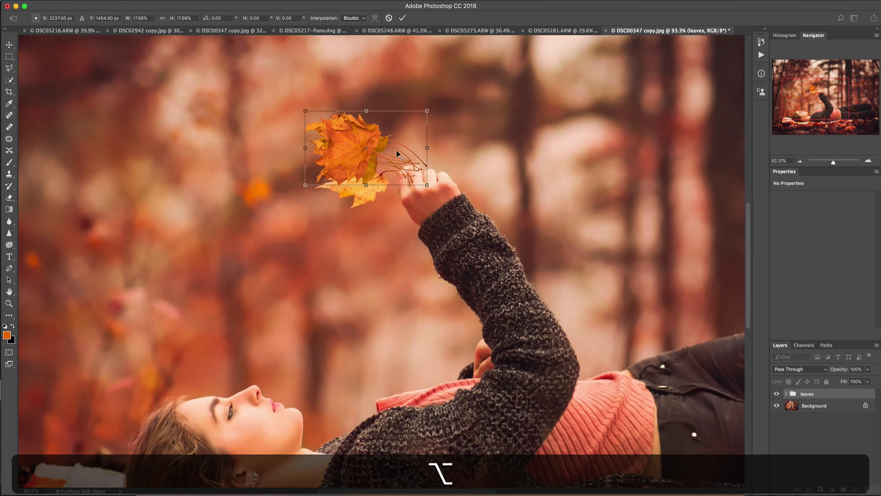
pyautogui.scroll(-4, 398, 153)
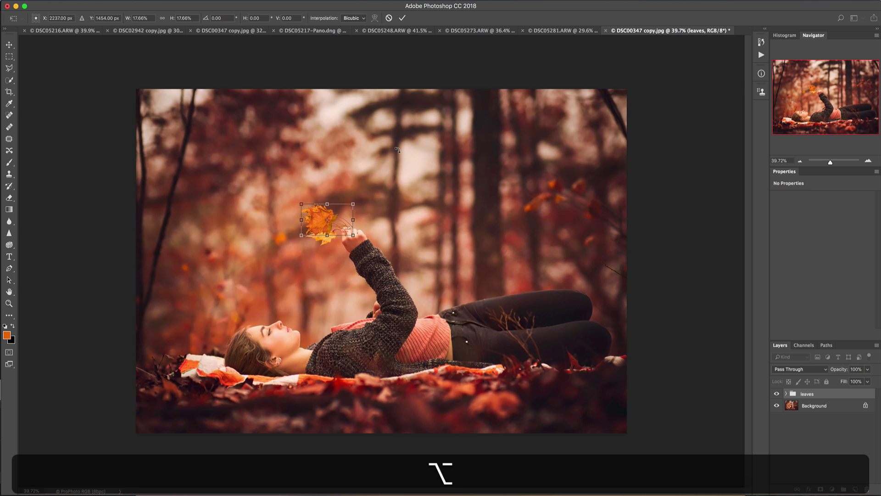
pyautogui.hotkey('alt', 'Return')
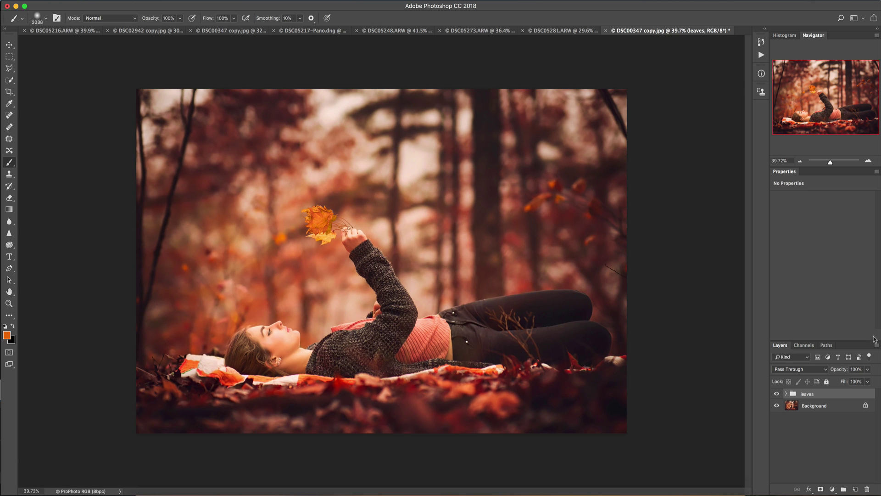
# With the Move tool and Auto-Select off, pick leaf layer DSC00986 from under the bouquet.
pyautogui.click(784, 395)
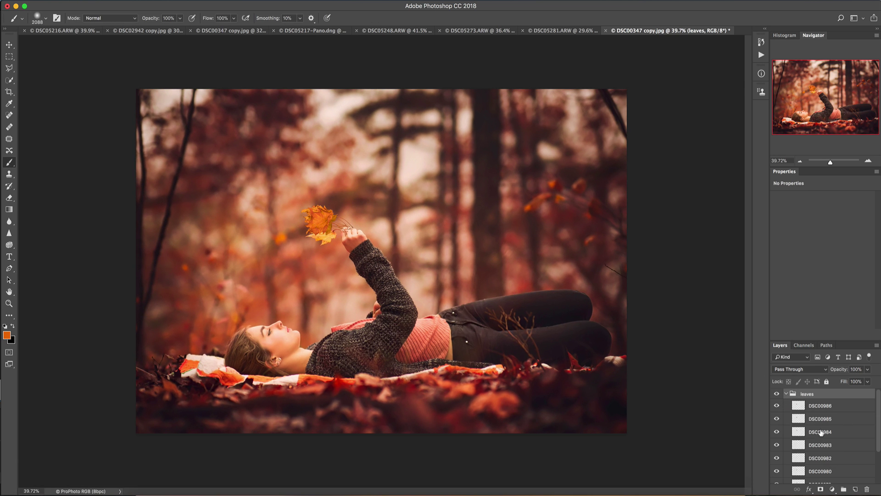
pyautogui.click(786, 394)
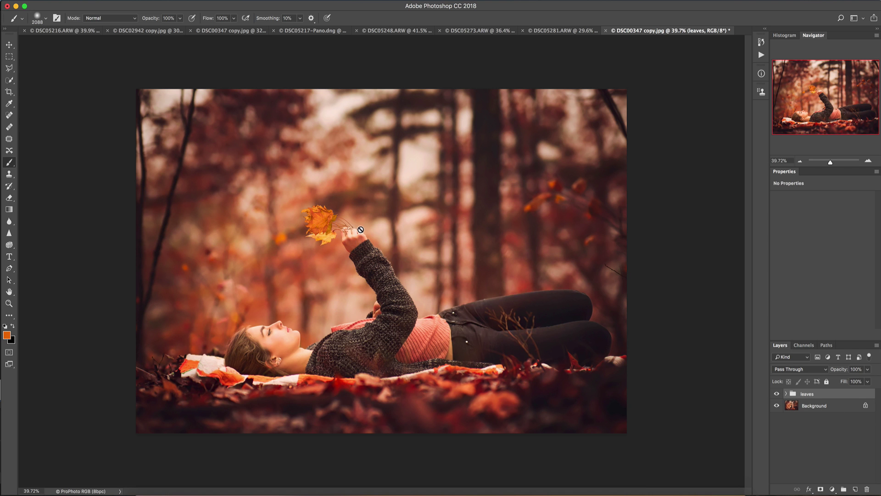
pyautogui.click(333, 277)
pyautogui.click(495, 164)
pyautogui.click(811, 428)
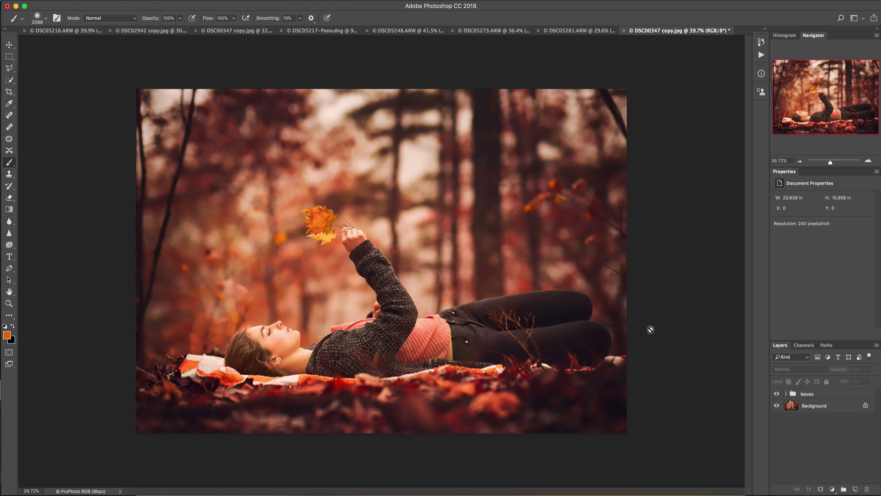
pyautogui.click(822, 395)
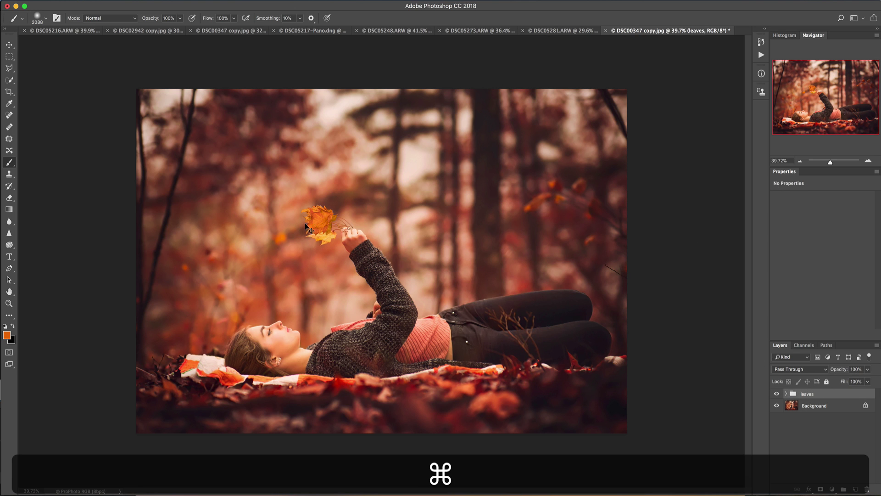
pyautogui.press('v')
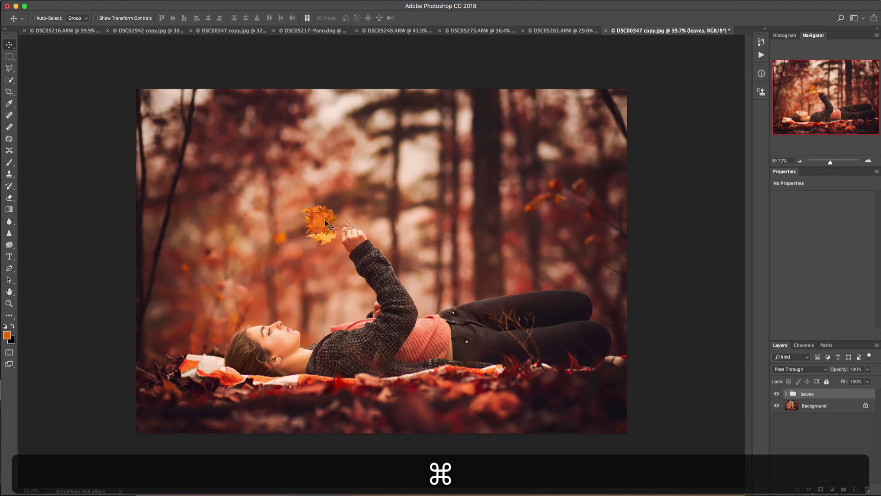
pyautogui.press('ctrl')
pyautogui.keyDown('ctrl'); pyautogui.click(325, 224); pyautogui.keyUp('ctrl')
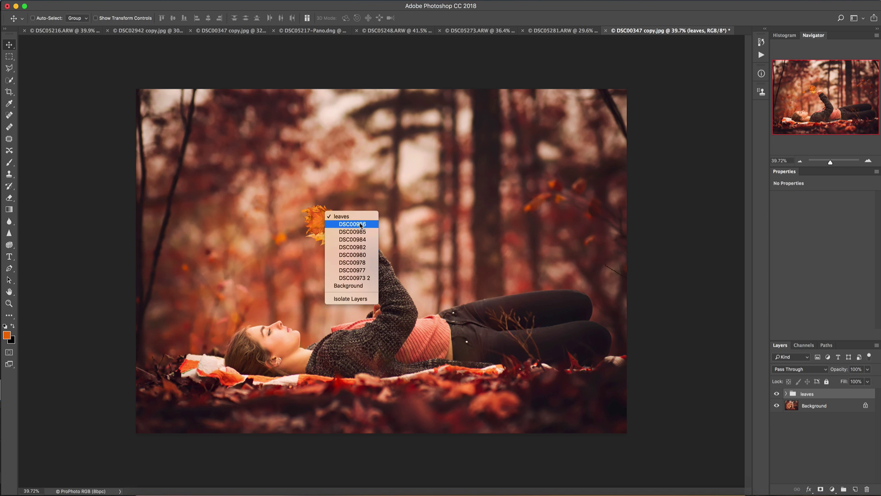
pyautogui.click(359, 224)
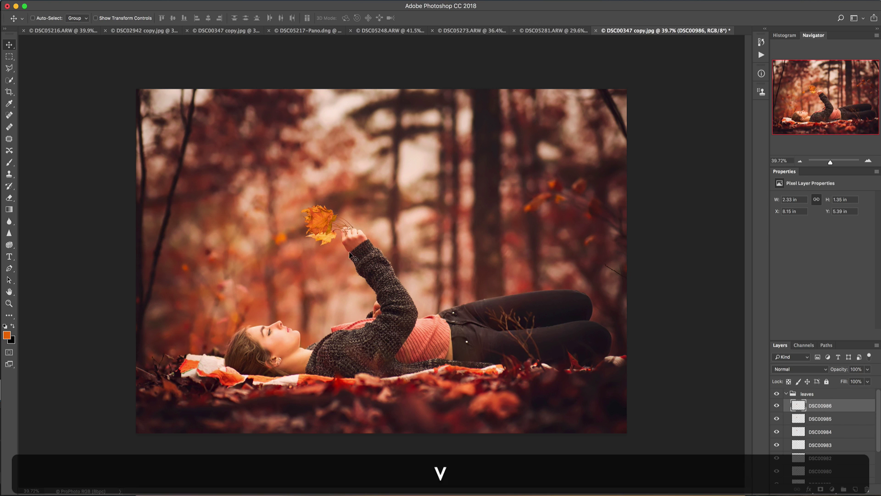
# Pull leaves DSC00986, DSC00985, DSC00984 and DSC00982 out of the bouquet into the scene.
pyautogui.moveTo(327, 229); pyautogui.dragTo(467, 187)
pyautogui.rightClick(321, 220)
pyautogui.click(344, 222)
pyautogui.moveTo(322, 220); pyautogui.dragTo(235, 209)
pyautogui.rightClick(323, 221)
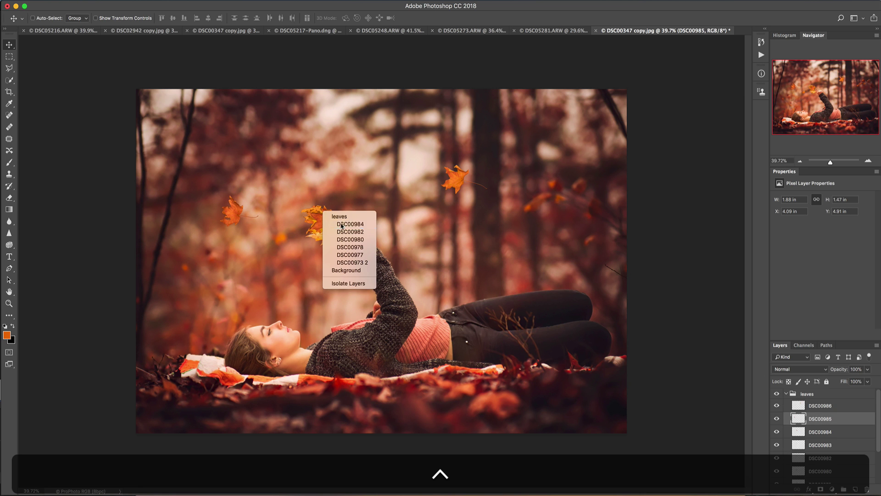
pyautogui.click(341, 232)
pyautogui.moveTo(338, 227); pyautogui.dragTo(507, 246)
pyautogui.rightClick(320, 220)
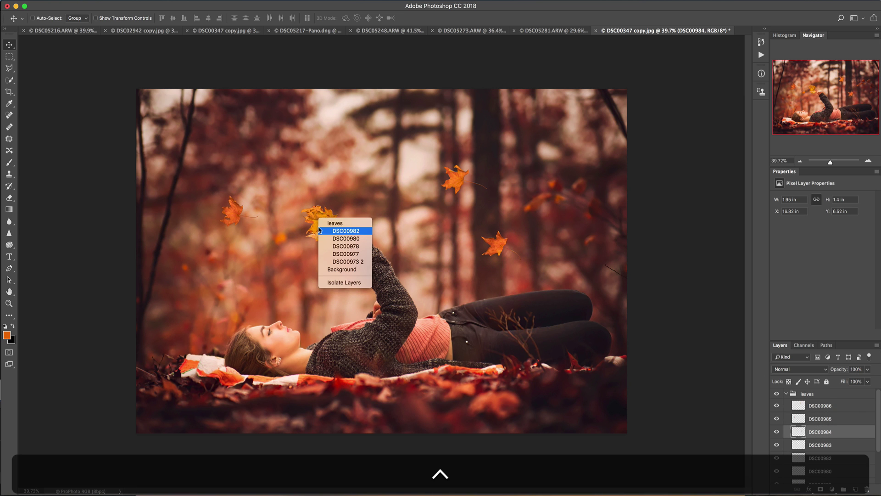
pyautogui.click(329, 230)
pyautogui.moveTo(323, 220); pyautogui.dragTo(282, 137)
# Scatter DSC00980 upper right, DSC00983 and DSC00978 lower left, and DSC00977 beside her hand.
pyautogui.rightClick(328, 224)
pyautogui.click(342, 223)
pyautogui.moveTo(341, 224); pyautogui.dragTo(543, 136)
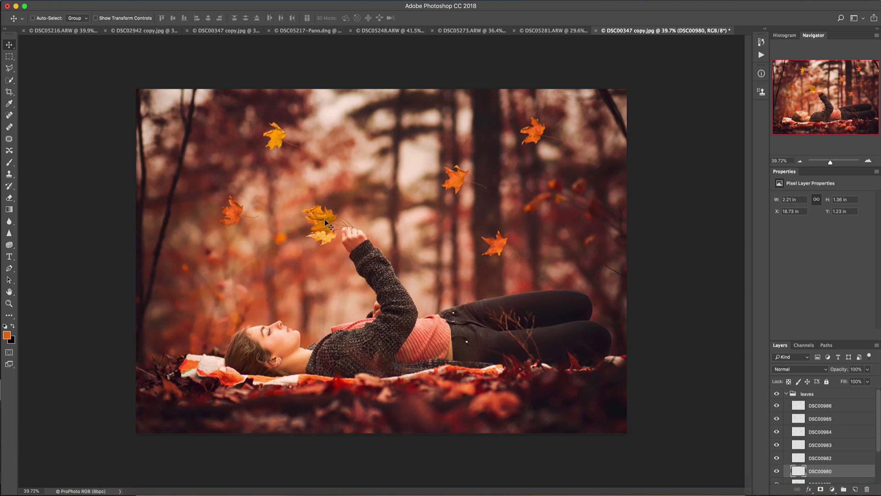
pyautogui.rightClick(327, 222)
pyautogui.click(337, 224)
pyautogui.moveTo(321, 227); pyautogui.dragTo(214, 289)
pyautogui.rightClick(329, 213)
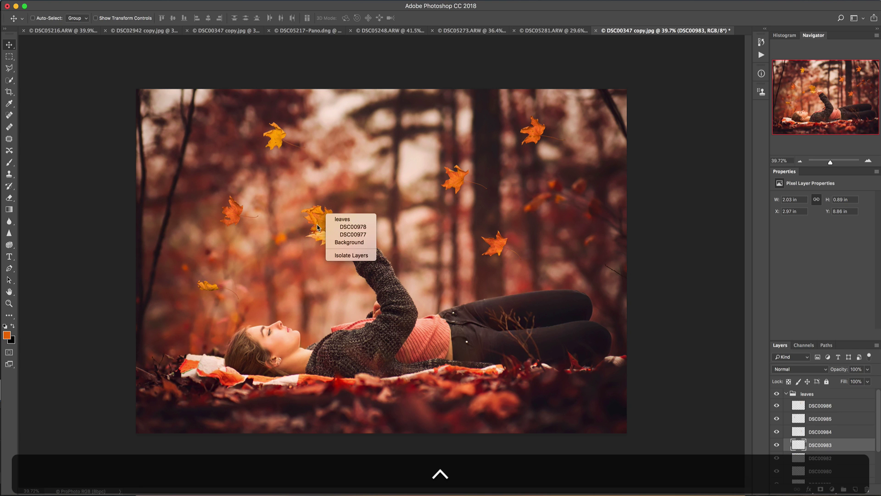
pyautogui.click(333, 224)
pyautogui.moveTo(334, 227); pyautogui.dragTo(297, 280)
pyautogui.rightClick(334, 226)
pyautogui.click(333, 225)
pyautogui.moveTo(334, 225); pyautogui.dragTo(422, 227)
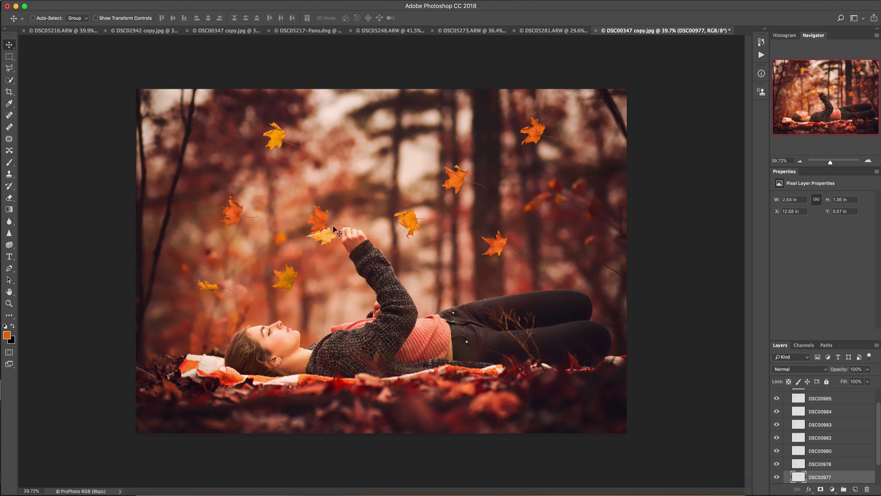
# Rotate the DSC00977 leaf about 62 degrees.
pyautogui.press('super+t')
pyautogui.moveTo(473, 218); pyautogui.dragTo(328, 219)
pyautogui.press('Return')
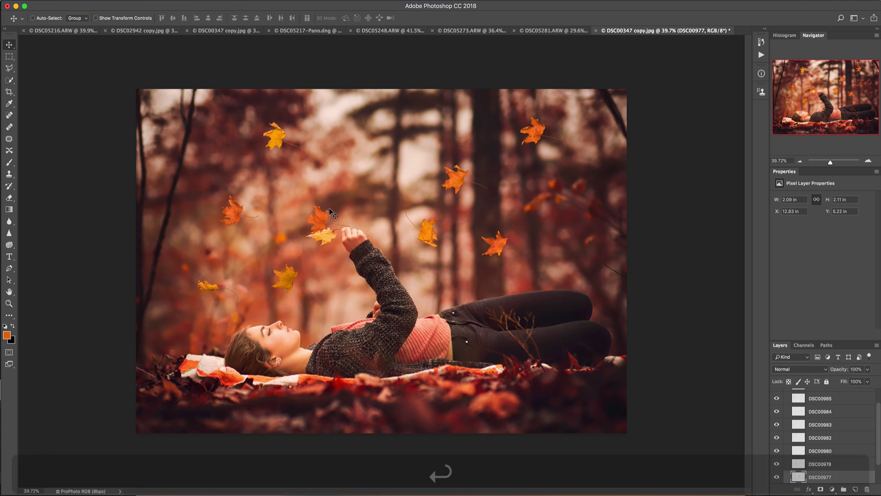
# Move the DSC00973 2 leaf out to the right, then check the layers under the bouquet.
pyautogui.rightClick(321, 222)
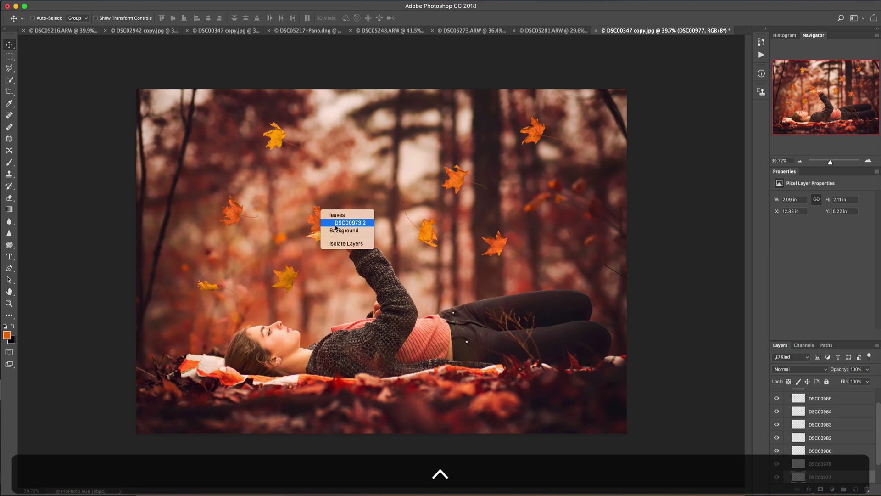
pyautogui.click(336, 222)
pyautogui.moveTo(336, 227); pyautogui.dragTo(571, 249)
pyautogui.rightClick(329, 239)
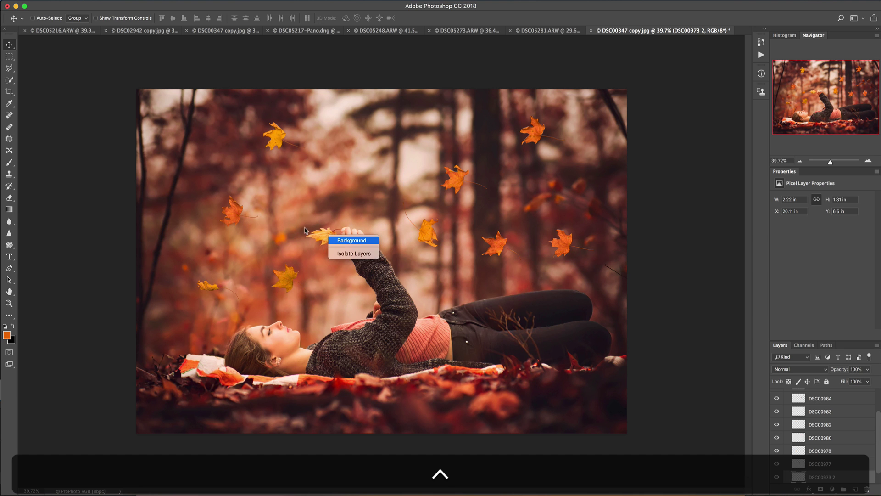
pyautogui.press('Return')
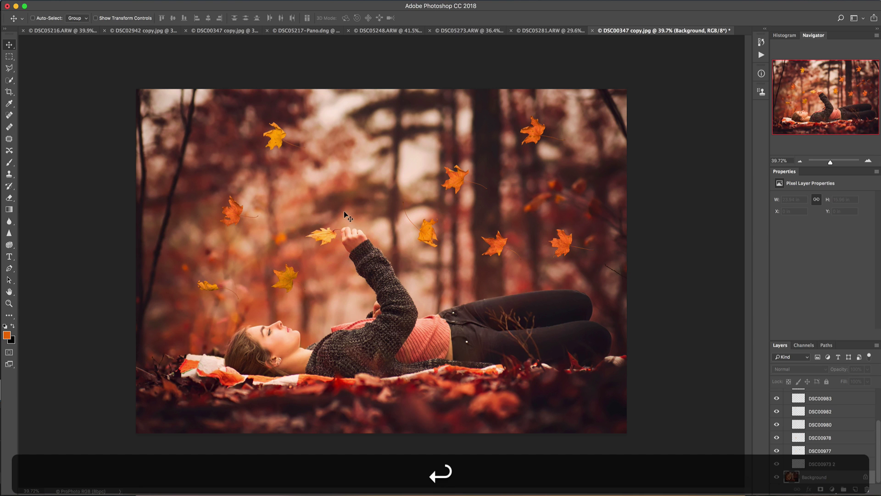
pyautogui.keyDown('ctrl'); pyautogui.click(326, 239); pyautogui.keyUp('ctrl')
pyautogui.click(323, 251)
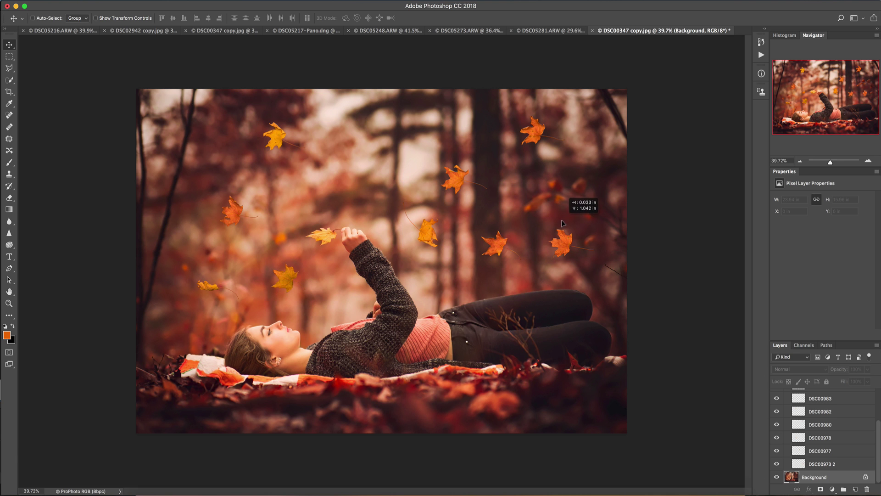
# Rotate leaf DSC00973 2 about 151 degrees and scale it to 213% over her legs.
pyautogui.click(566, 243)
pyautogui.click(513, 165)
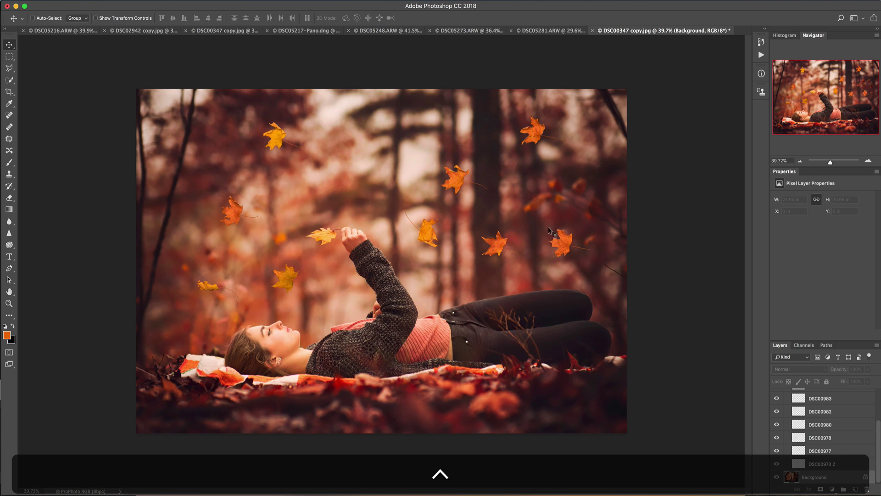
pyautogui.keyDown('ctrl'); pyautogui.click(566, 247); pyautogui.keyUp('ctrl')
pyautogui.click(569, 251)
pyautogui.moveTo(560, 241); pyautogui.dragTo(547, 204)
pyautogui.press('super+t')
pyautogui.moveTo(586, 184); pyautogui.dragTo(504, 261)
pyautogui.moveTo(564, 203); pyautogui.dragTo(595, 315)
pyautogui.press('shift')
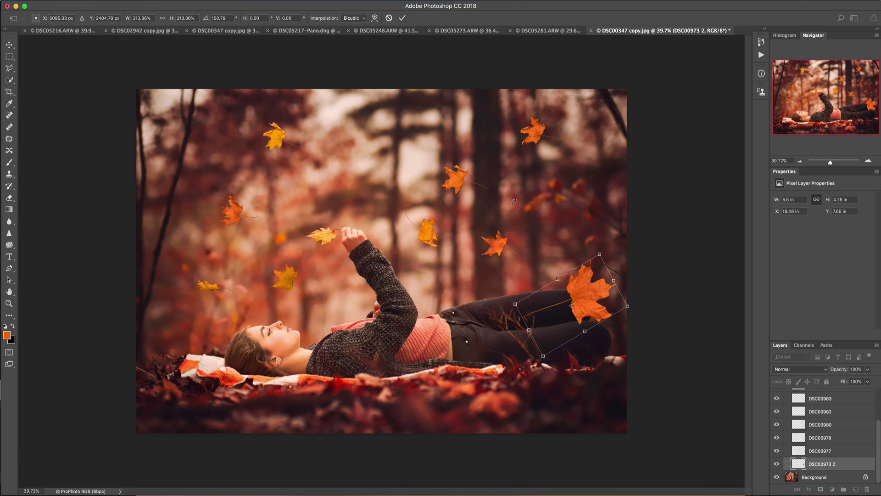
pyautogui.press('Return')
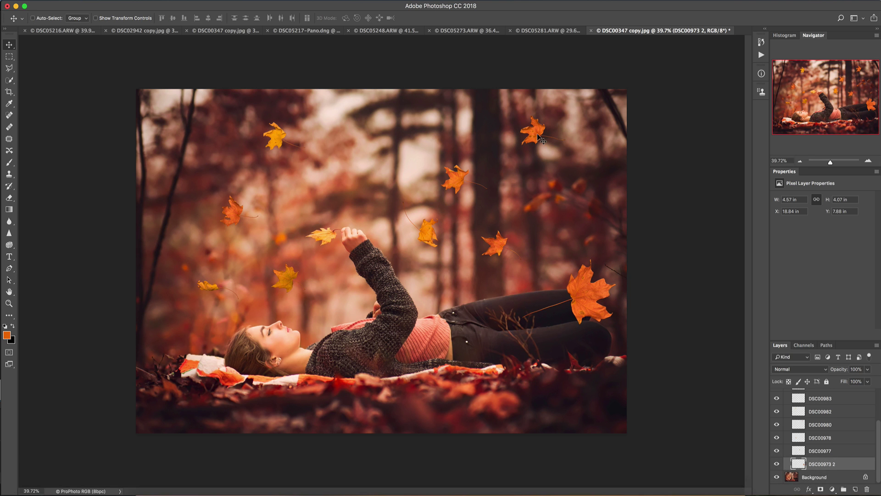
# Shrink leaf DSC00986 slightly, then nudge it and leaf DSC00977 into place.
pyautogui.keyDown('ctrl'); pyautogui.click(459, 178); pyautogui.keyUp('ctrl')
pyautogui.click(464, 178)
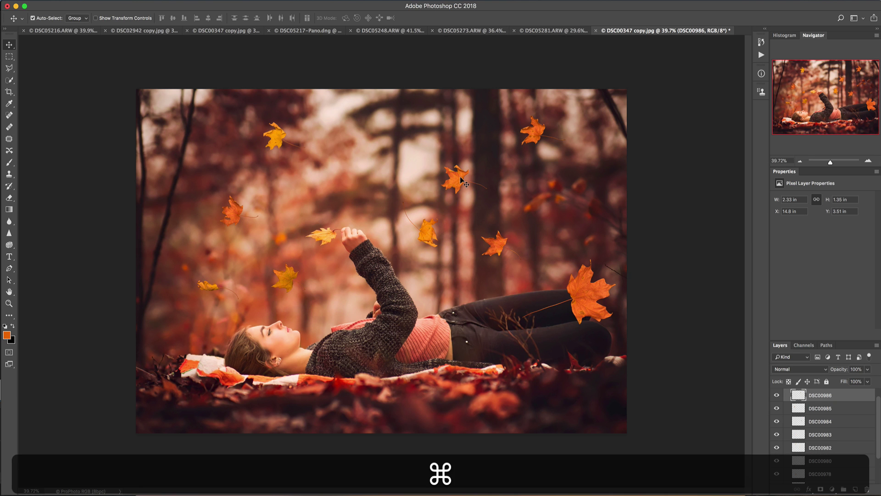
pyautogui.press('super+t')
pyautogui.moveTo(487, 193); pyautogui.dragTo(461, 179)
pyautogui.press('Return')
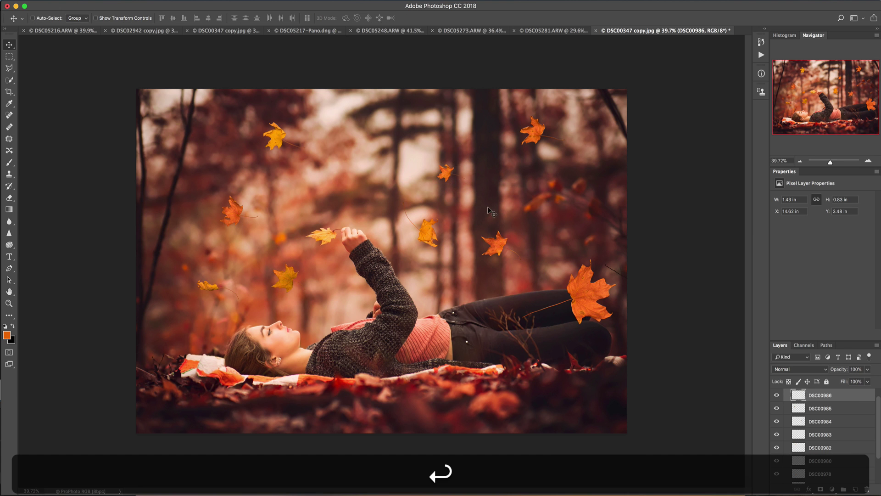
pyautogui.moveTo(429, 231); pyautogui.dragTo(431, 230)
pyautogui.press('ctrl')
pyautogui.keyDown('ctrl'); pyautogui.click(427, 237); pyautogui.keyUp('ctrl')
pyautogui.click(430, 241)
pyautogui.moveTo(429, 241); pyautogui.dragTo(426, 242)
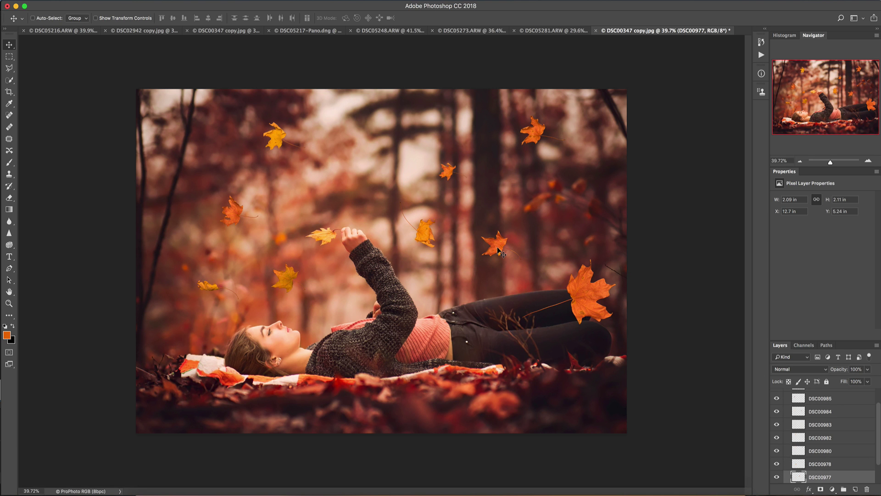
# Enlarge leaf DSC00984 proportionally to about 119%.
pyautogui.keyDown('ctrl'); pyautogui.click(498, 250); pyautogui.keyUp('ctrl')
pyautogui.click(513, 250)
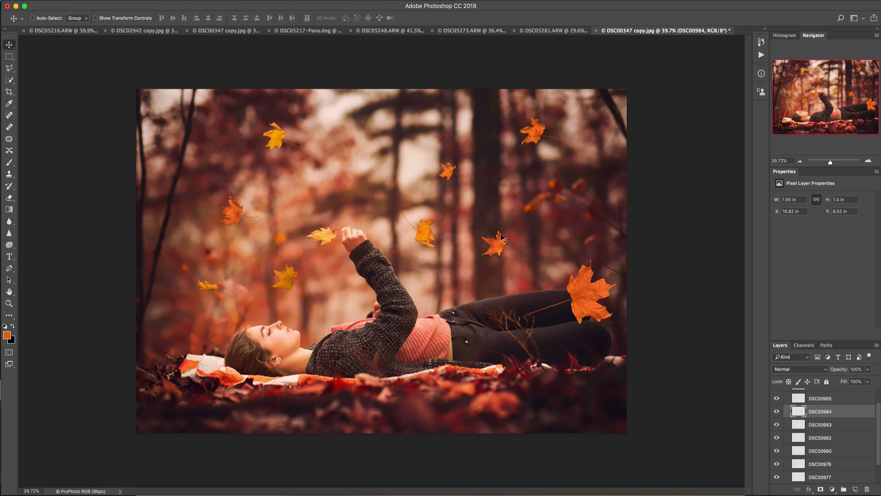
pyautogui.press('super+t')
pyautogui.moveTo(521, 229); pyautogui.dragTo(530, 224)
pyautogui.press('Return')
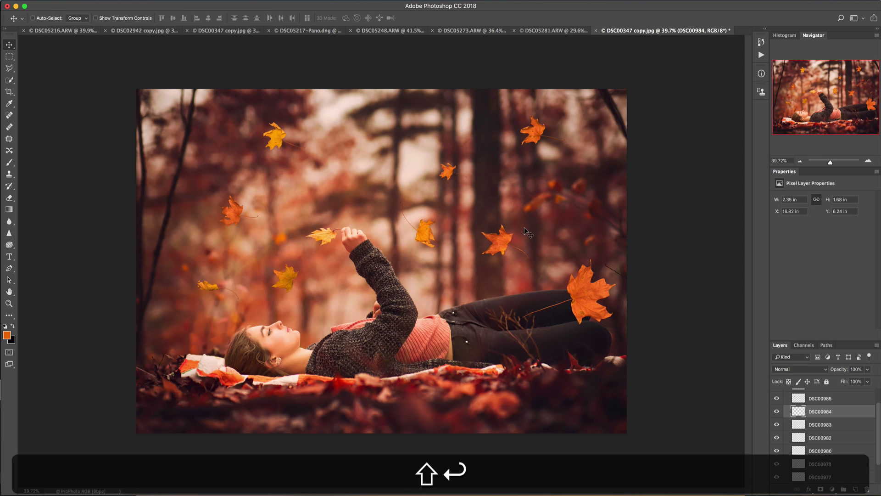
# Move leaf DSC00978 up and left of the woman's raised arm.
pyautogui.keyDown('ctrl'); pyautogui.click(290, 286); pyautogui.keyUp('ctrl')
pyautogui.click(303, 284)
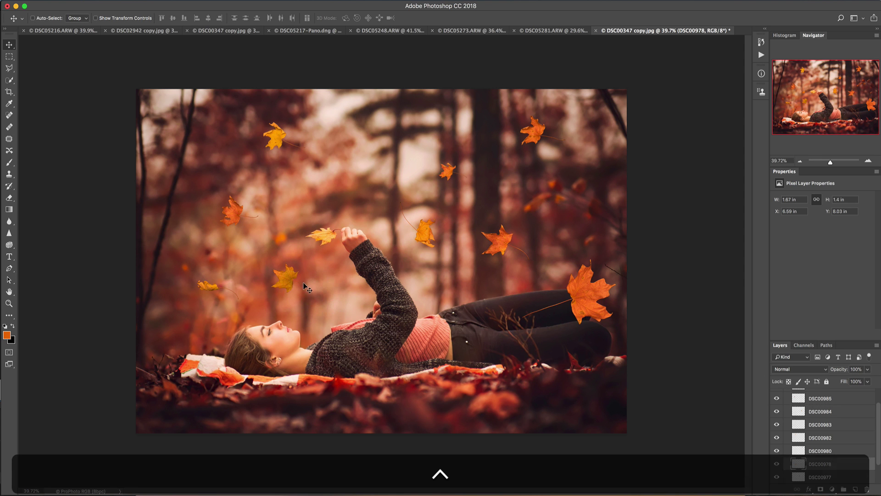
pyautogui.moveTo(302, 283); pyautogui.dragTo(293, 279)
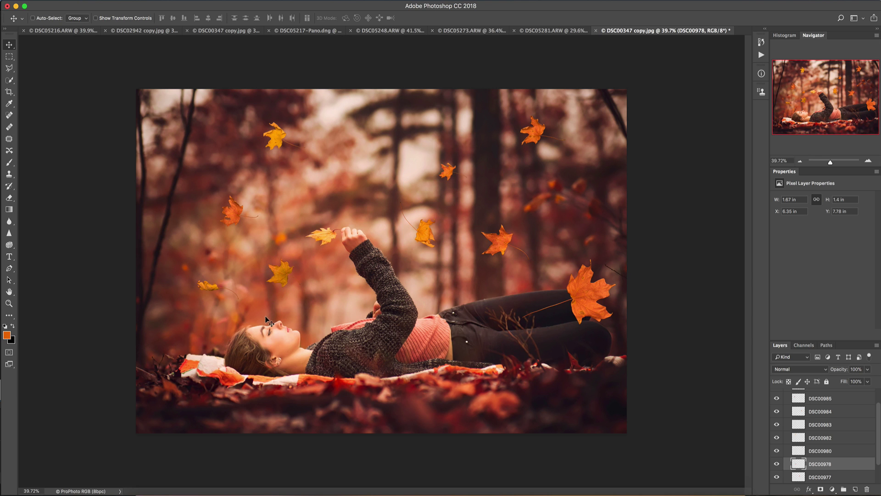
pyautogui.moveTo(293, 277); pyautogui.dragTo(290, 281)
# Rotate leaf DSC00985 about -102 degrees and move it toward the upper left.
pyautogui.rightClick(239, 217)
pyautogui.click(249, 219)
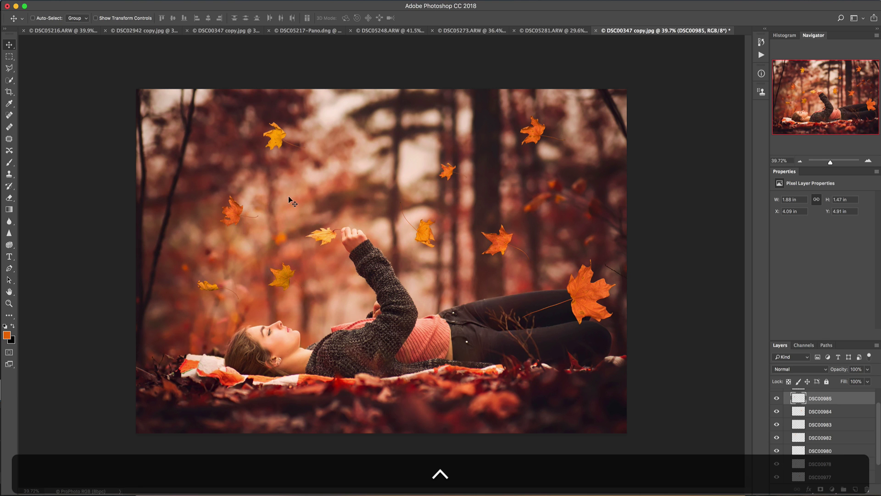
pyautogui.press('super+t')
pyautogui.moveTo(297, 182); pyautogui.dragTo(181, 181)
pyautogui.moveTo(246, 219); pyautogui.dragTo(212, 199)
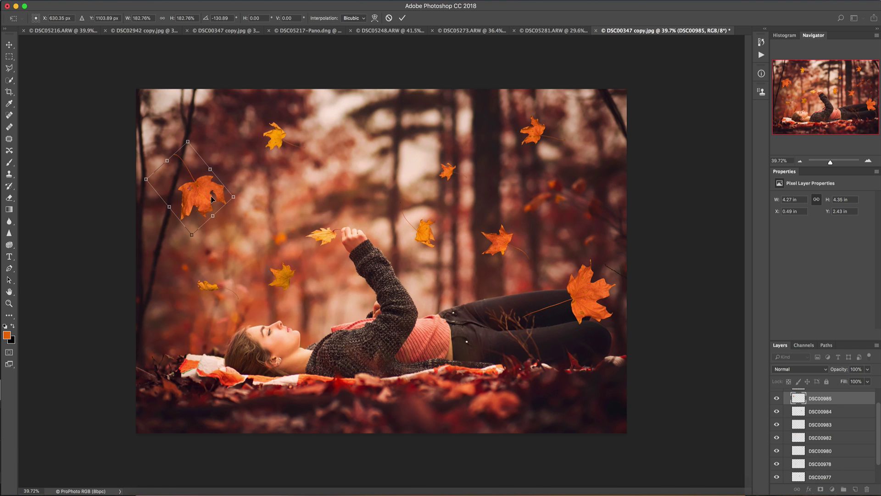
pyautogui.press('Return')
# Select the top leaf DSC00982 and apply a Free Transform to it.
pyautogui.keyDown('ctrl'); pyautogui.click(279, 138); pyautogui.keyUp('ctrl')
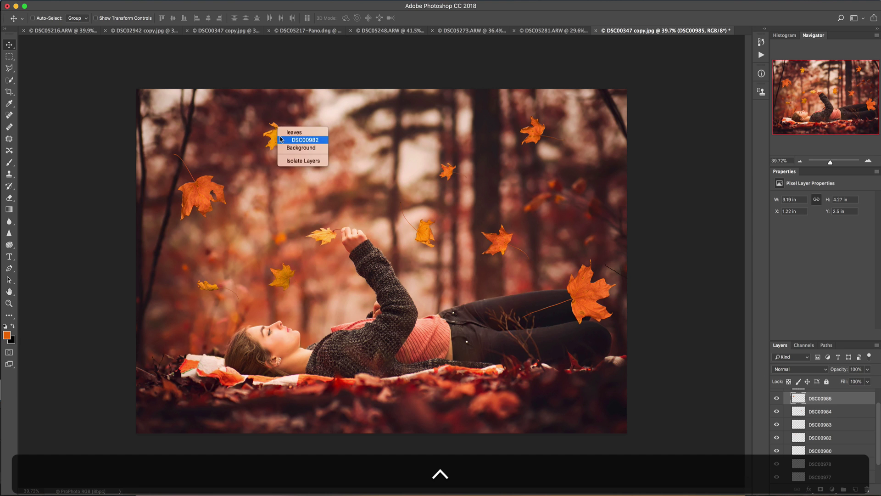
pyautogui.click(281, 139)
pyautogui.hotkey('ctrl', 't')
pyautogui.hotkey('ctrl', 'shift', 't')
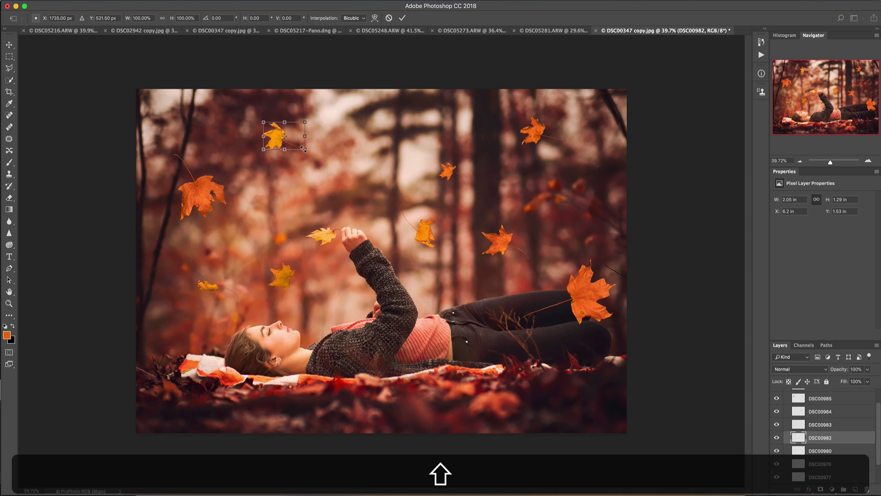
pyautogui.press('Return')
# Shrink leaf DSC00978 to about 66%.
pyautogui.keyDown('ctrl'); pyautogui.click(288, 275); pyautogui.keyUp('ctrl')
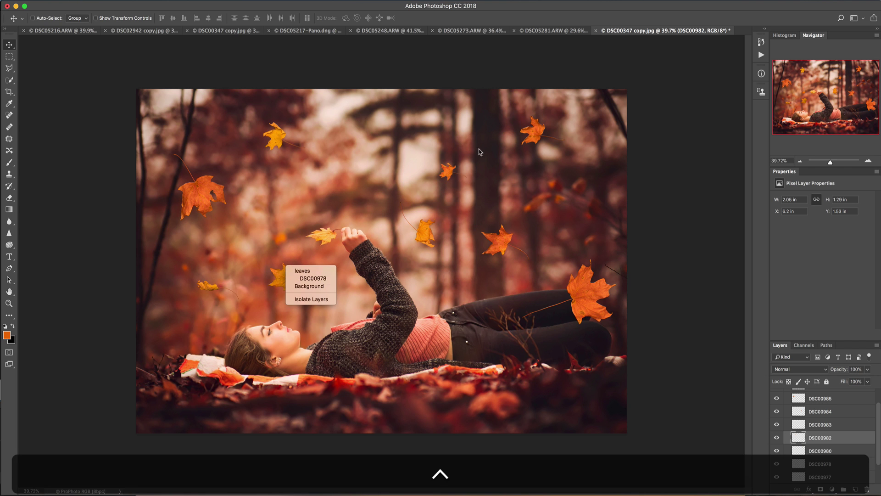
pyautogui.click(313, 278)
pyautogui.hotkey('ctrl', 't')
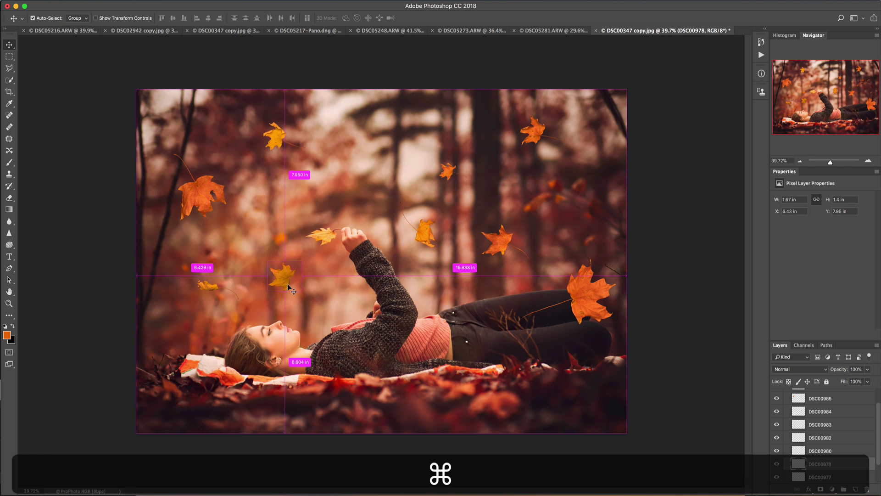
pyautogui.moveTo(301, 291); pyautogui.dragTo(290, 281)
pyautogui.press('Return')
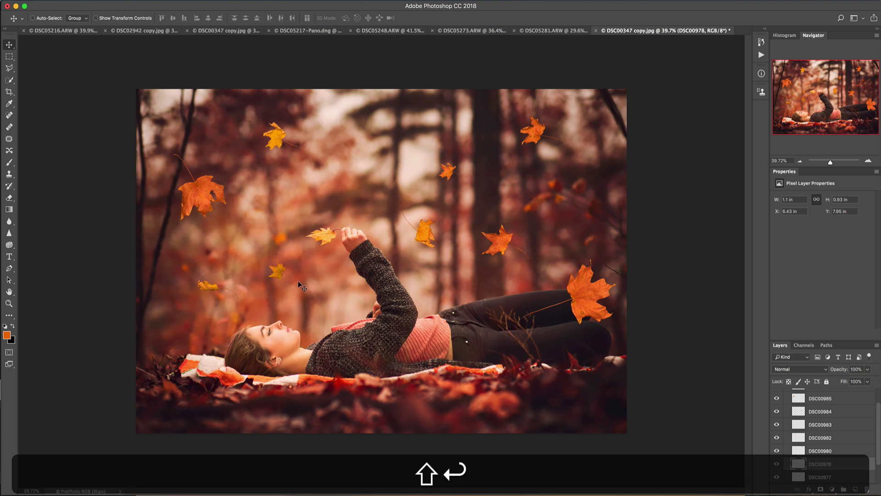
# Shrink leaf DSC00983 to about 90% and select the whole leaves group.
pyautogui.keyDown('ctrl'); pyautogui.click(211, 288); pyautogui.keyUp('ctrl')
pyautogui.click(217, 291)
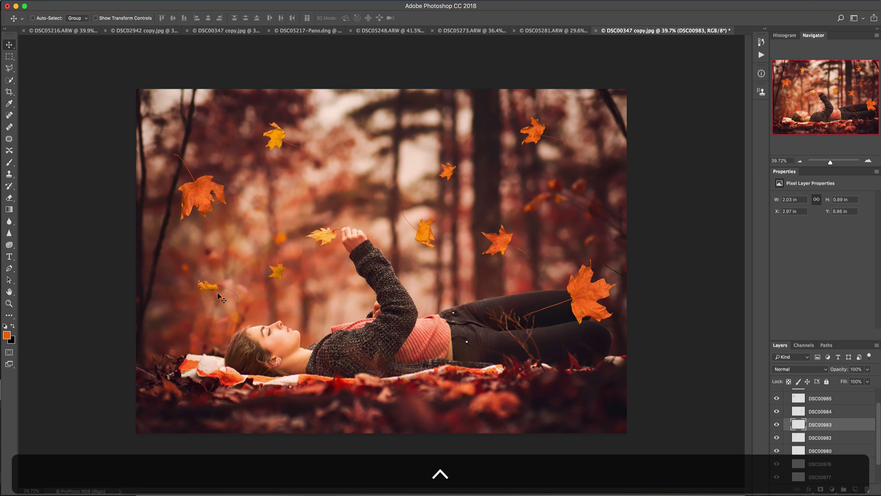
pyautogui.press('shift+super+t')
pyautogui.moveTo(238, 297); pyautogui.dragTo(223, 299)
pyautogui.press('Return')
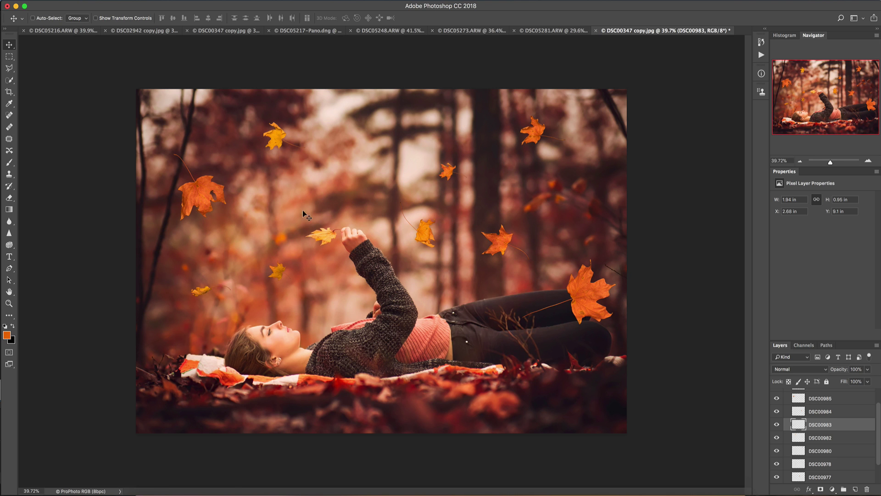
pyautogui.scroll(2, 824, 422)
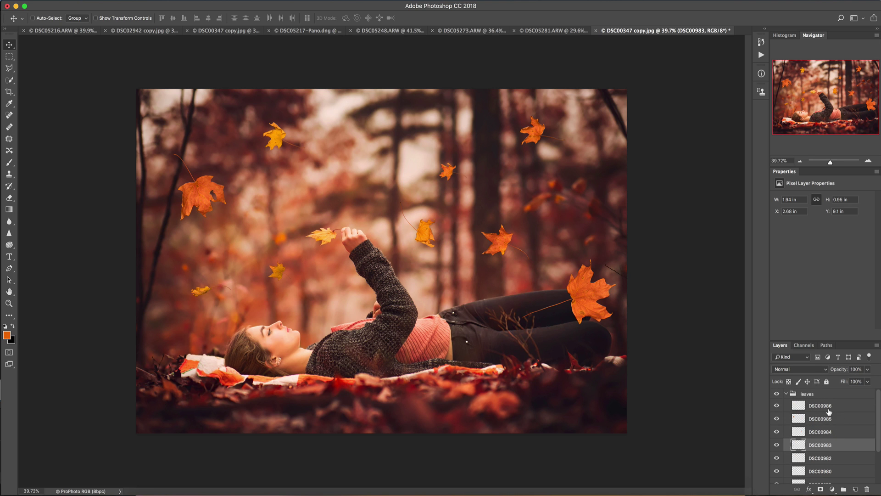
pyautogui.click(808, 394)
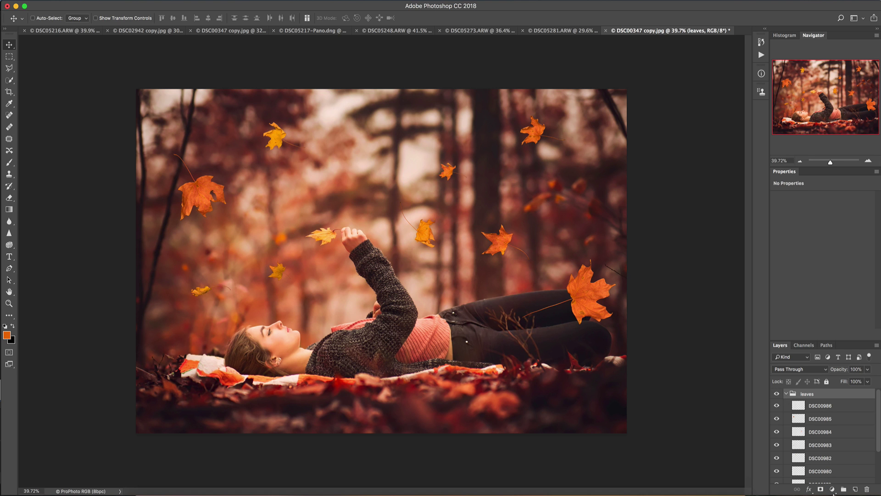
# Add a Curves 1 layer clipped to the leaves group, lifting input 55 to output 74.
pyautogui.click(831, 489)
pyautogui.click(827, 361)
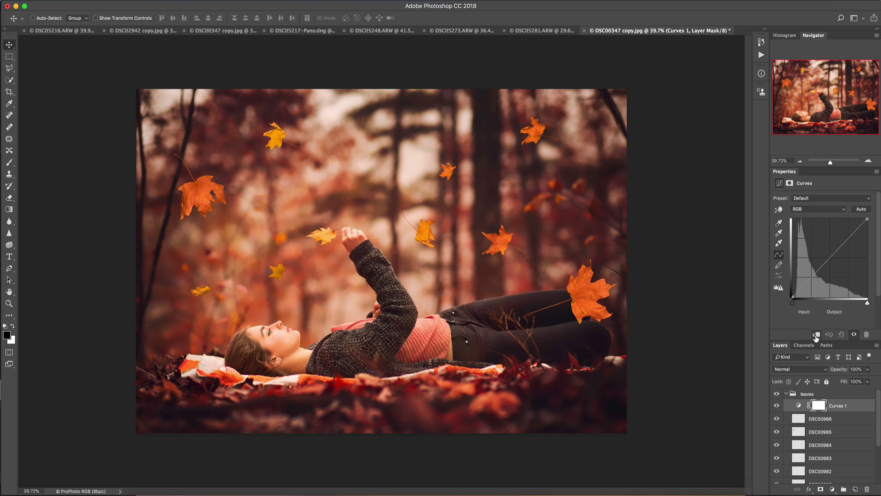
pyautogui.click(816, 336)
pyautogui.moveTo(841, 408); pyautogui.dragTo(831, 390)
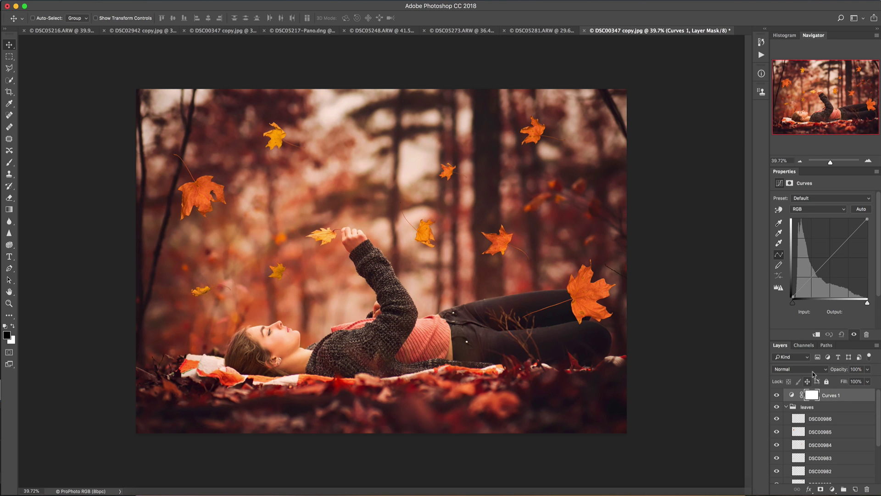
pyautogui.click(817, 335)
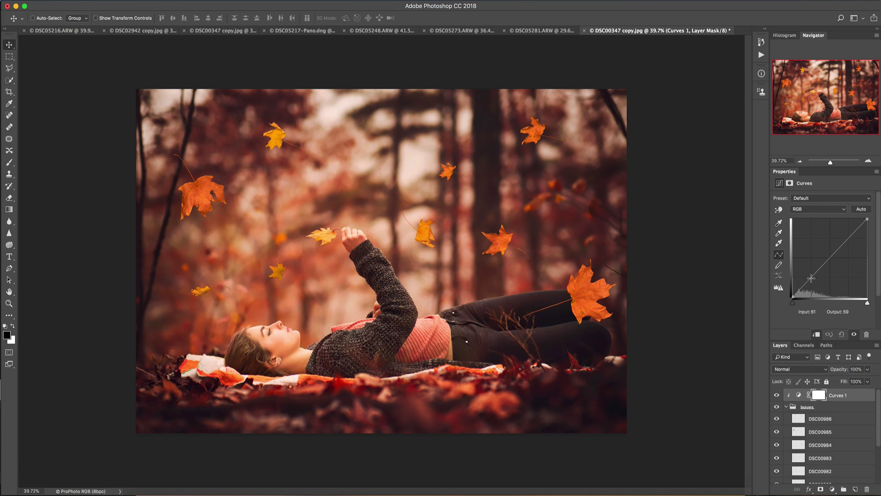
pyautogui.moveTo(811, 278); pyautogui.dragTo(809, 274)
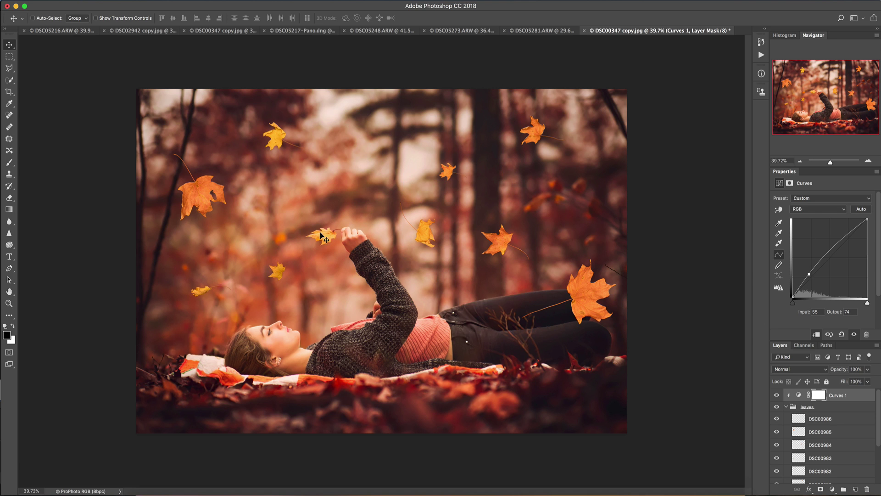
pyautogui.press('Return')
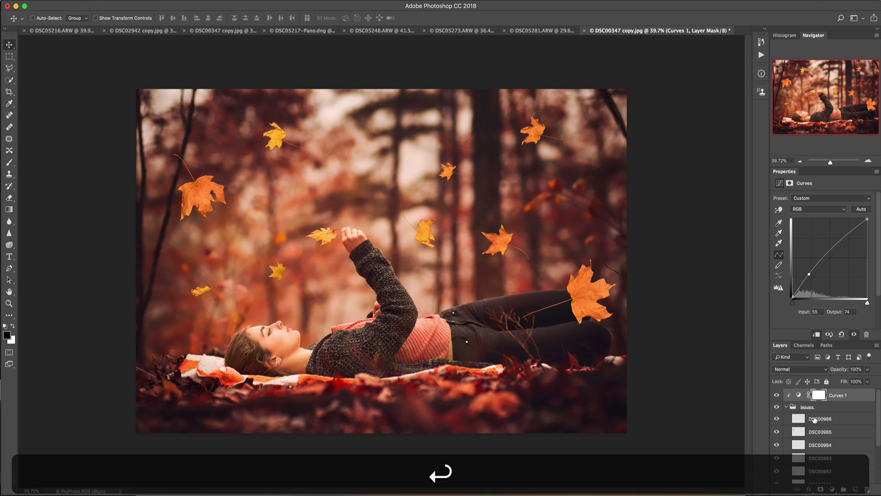
# Apply a 19.0-pixel Gaussian Blur to the DSC00973 2 foreground leaf layer.
pyautogui.keyDown('ctrl'); pyautogui.click(591, 301); pyautogui.keyUp('ctrl')
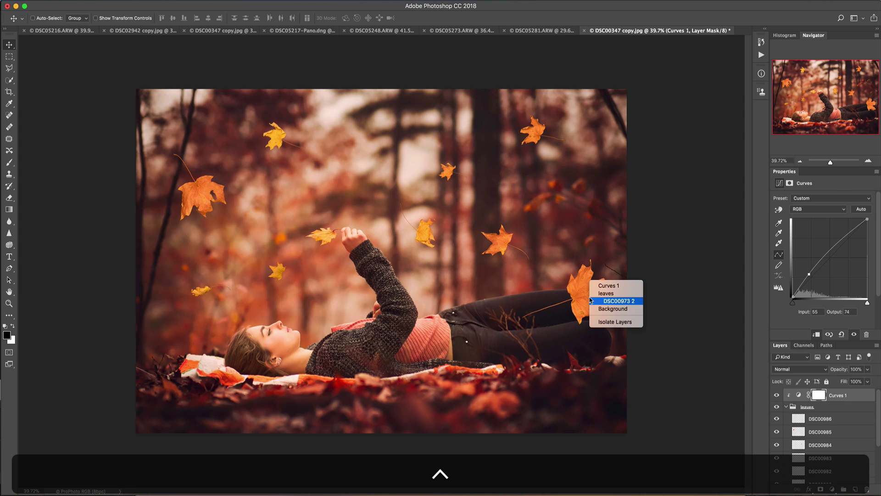
pyautogui.click(603, 301)
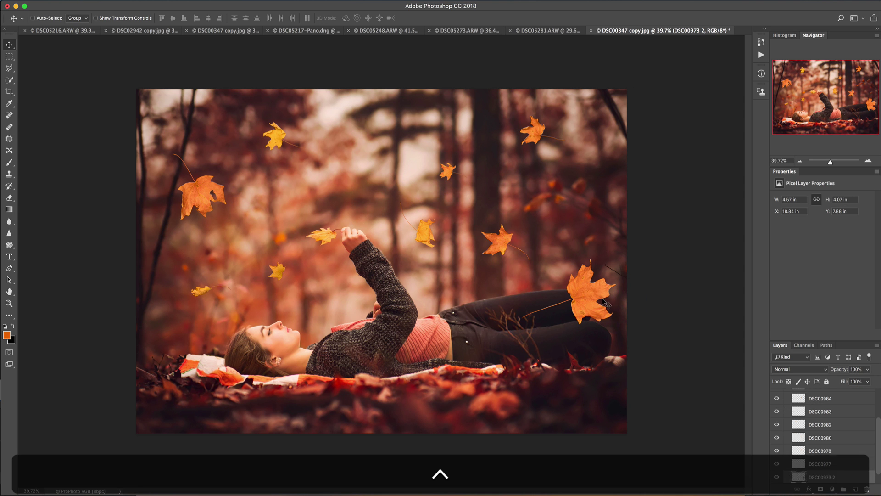
pyautogui.click(214, 1)
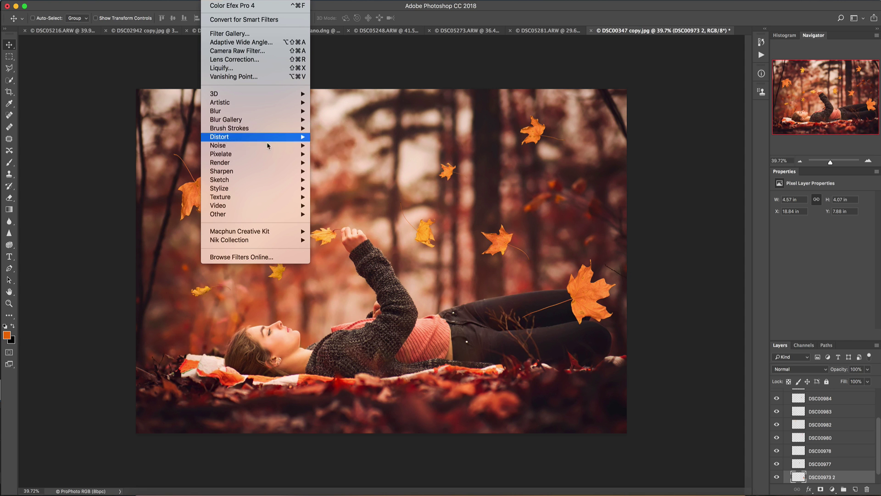
pyautogui.moveTo(268, 146)
pyautogui.moveTo(274, 112)
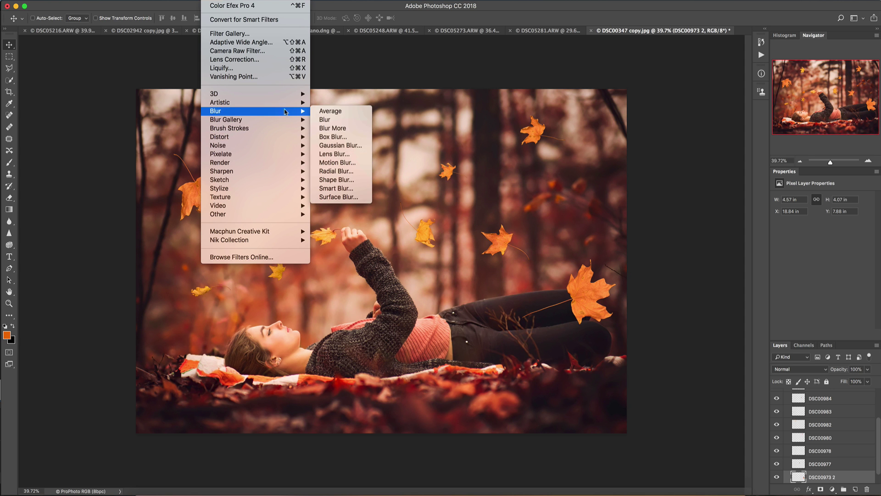
pyautogui.click(336, 146)
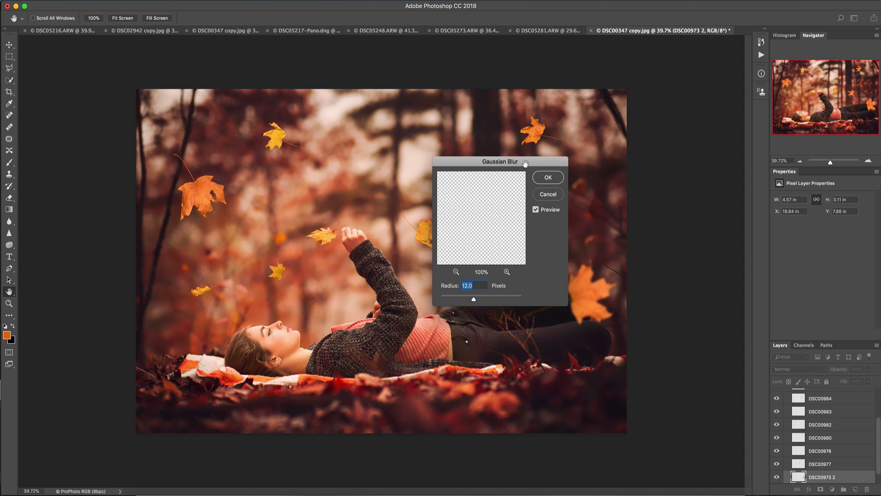
pyautogui.moveTo(520, 163); pyautogui.dragTo(390, 107)
pyautogui.click(358, 244)
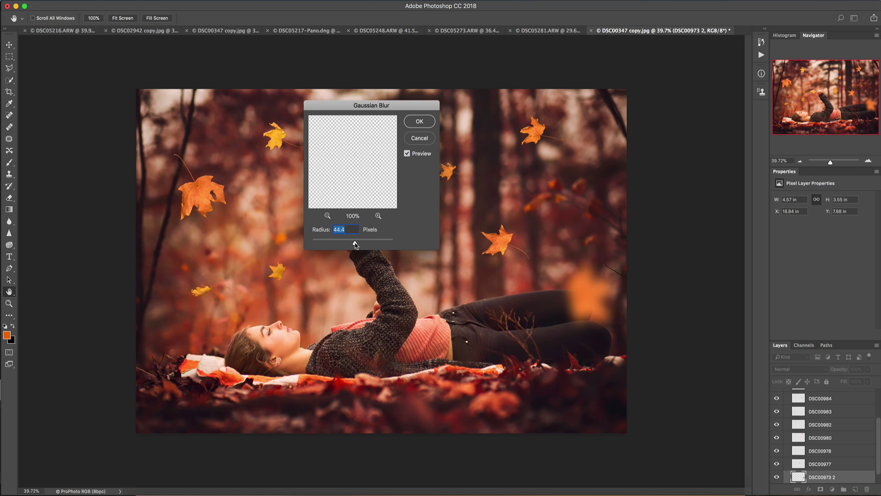
pyautogui.moveTo(355, 244); pyautogui.dragTo(348, 248)
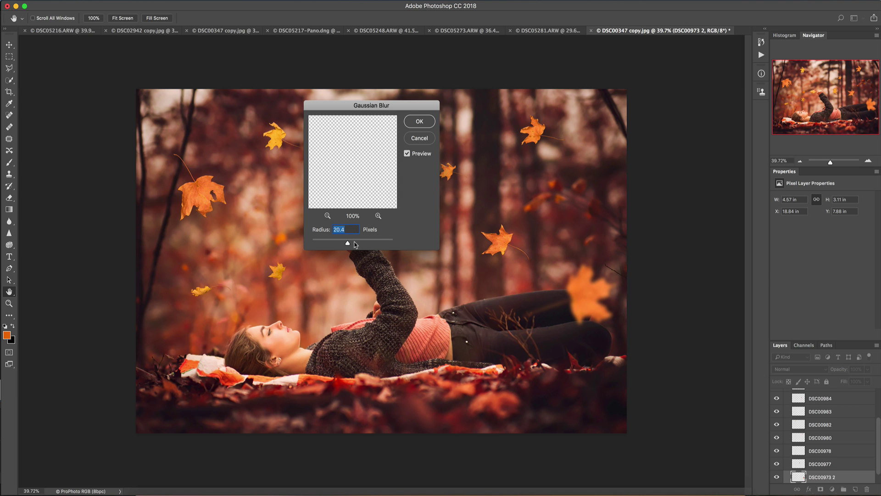
pyautogui.click(422, 124)
# Apply a Gaussian Blur to leaf layer DSC00980.
pyautogui.rightClick(537, 134)
pyautogui.click(555, 135)
pyautogui.click(211, 0)
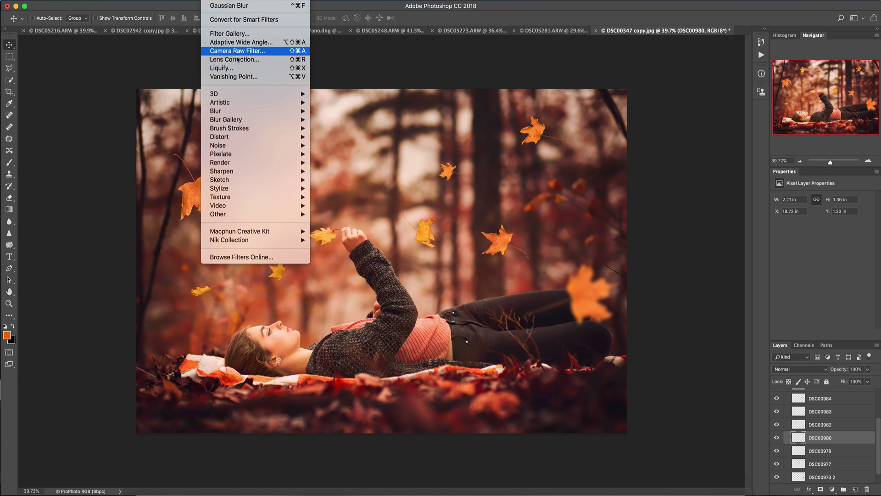
pyautogui.moveTo(285, 112)
pyautogui.click(327, 145)
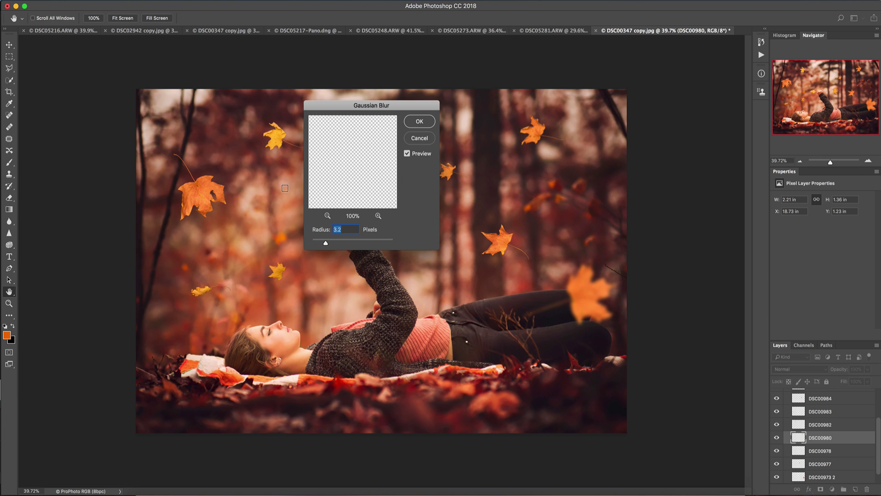
pyautogui.press('Return')
pyautogui.press('v')
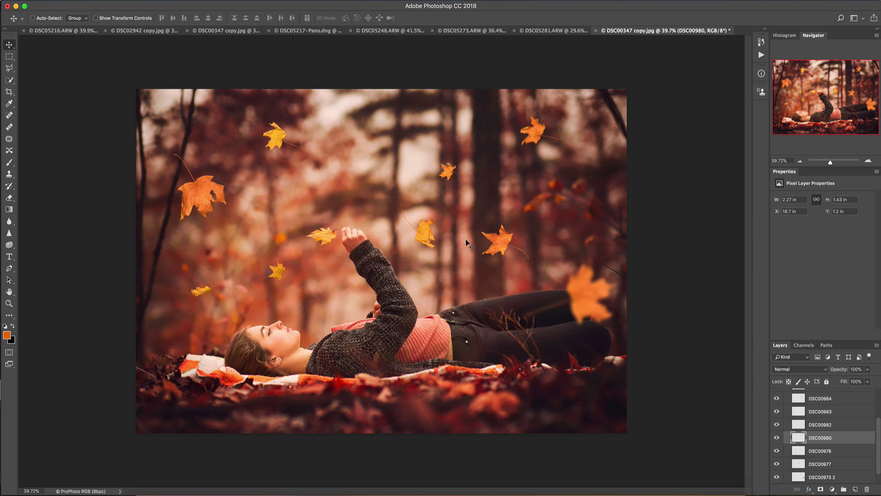
# Repeat the last Gaussian Blur on leaf layer DSC00984.
pyautogui.rightClick(503, 242)
pyautogui.click(513, 246)
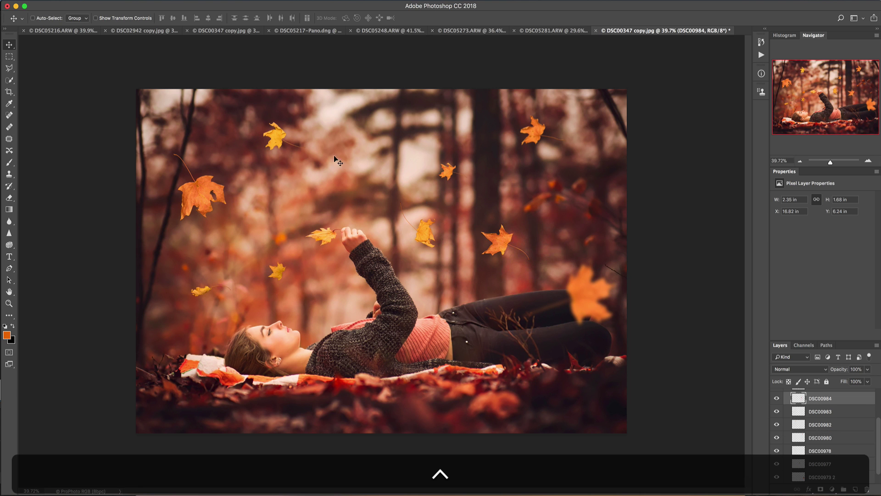
pyautogui.click(211, 1)
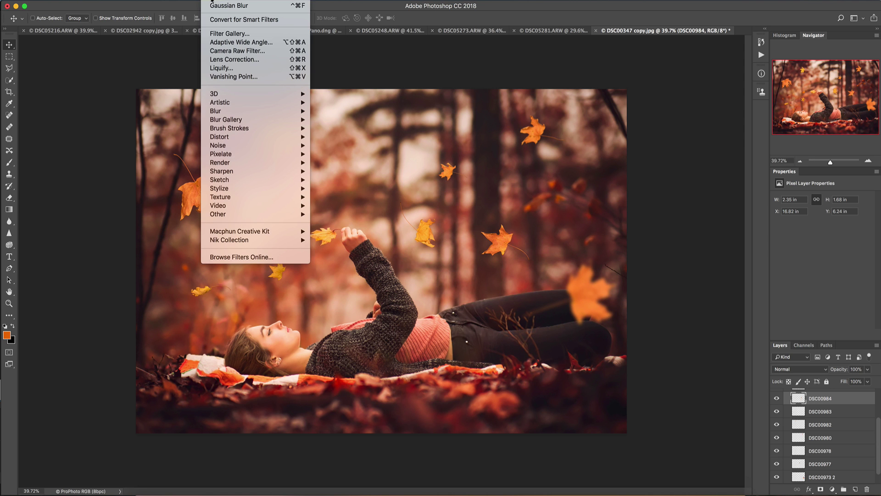
pyautogui.click(215, 5)
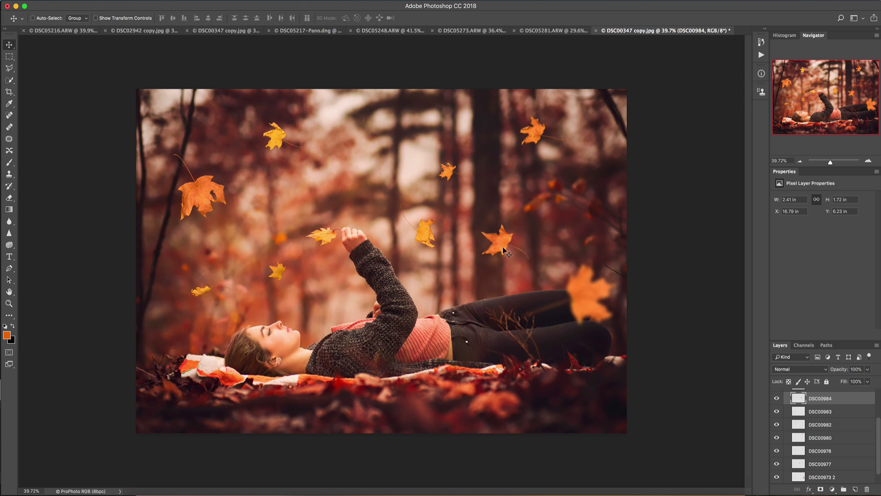
pyautogui.click(212, 1)
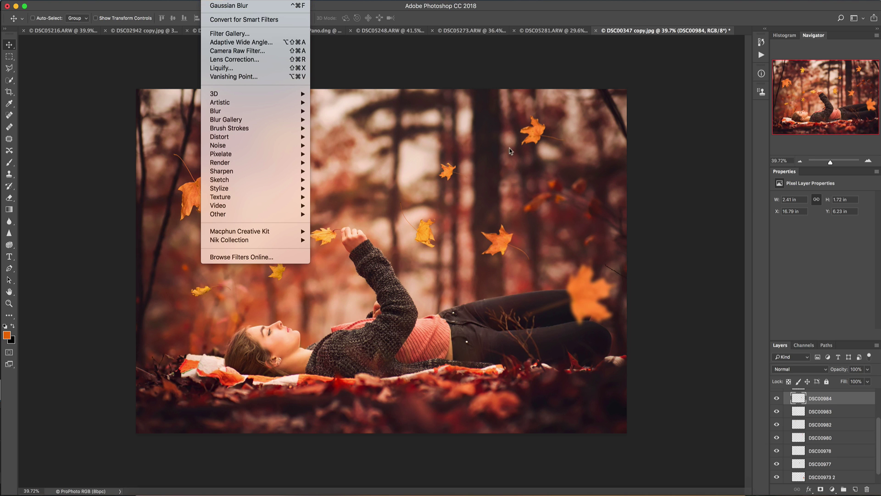
pyautogui.click(465, 138)
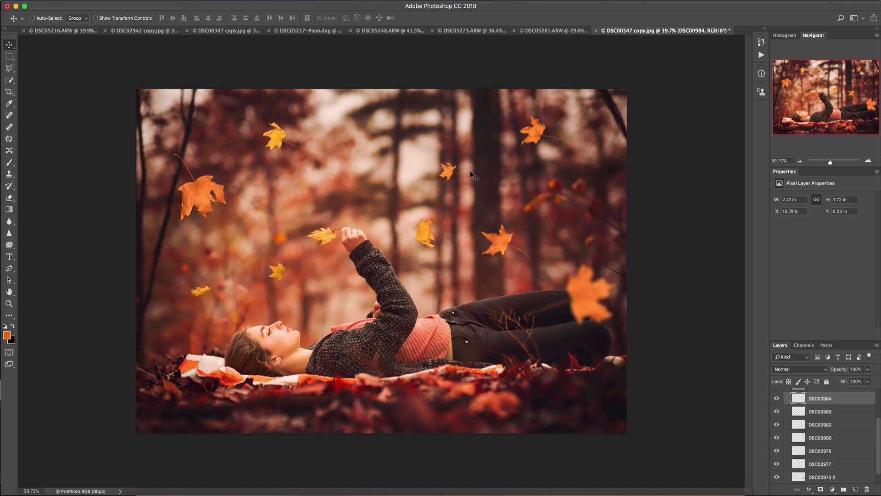
# Give leaf layer DSC00986 a 7.0-pixel Gaussian Blur.
pyautogui.rightClick(449, 173)
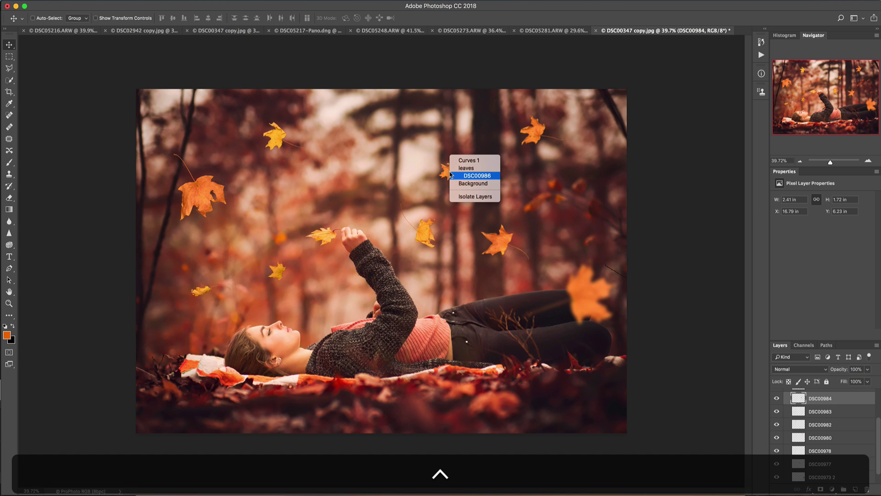
pyautogui.click(475, 176)
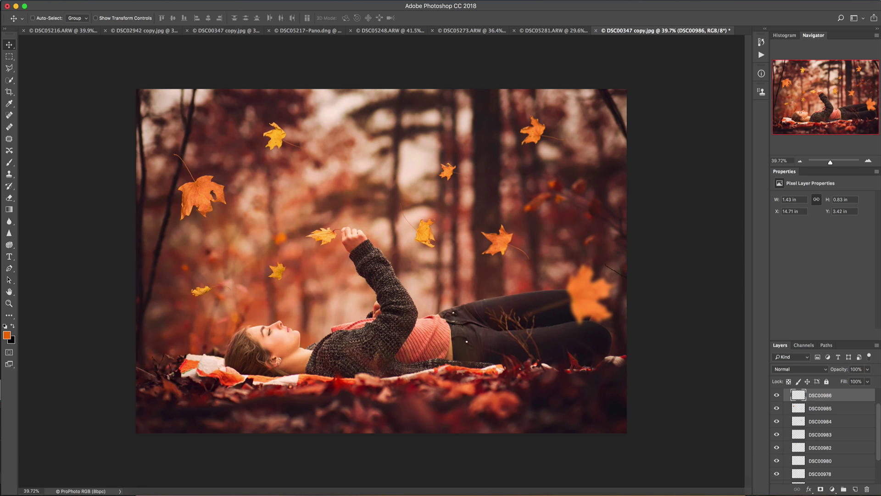
pyautogui.click(215, 1)
pyautogui.moveTo(284, 111)
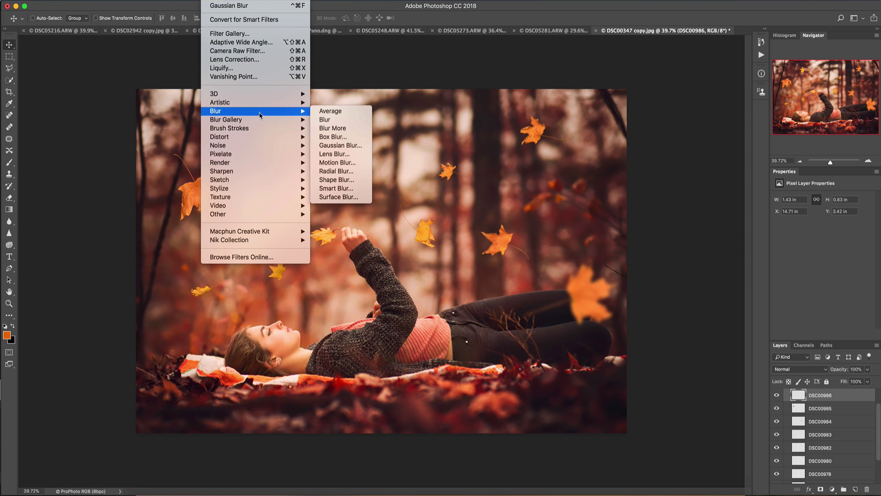
pyautogui.click(340, 146)
pyautogui.moveTo(404, 100); pyautogui.dragTo(353, 100)
pyautogui.moveTo(273, 235); pyautogui.dragTo(284, 235)
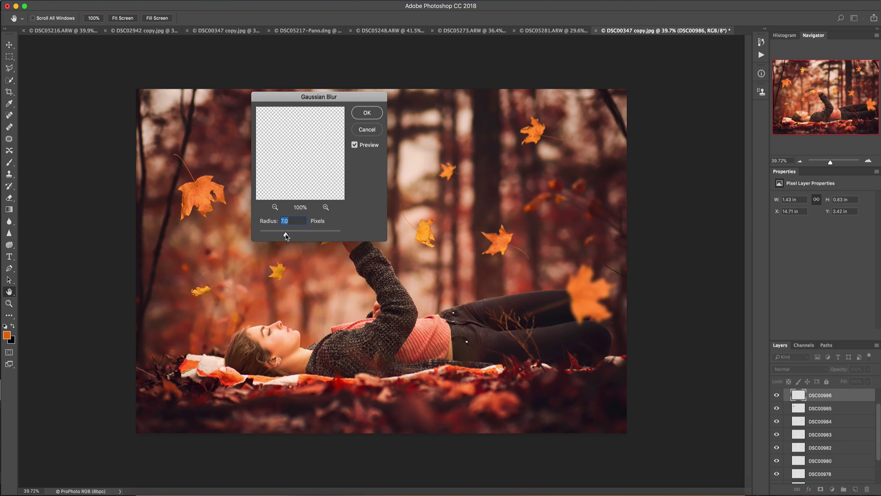
pyautogui.click(368, 113)
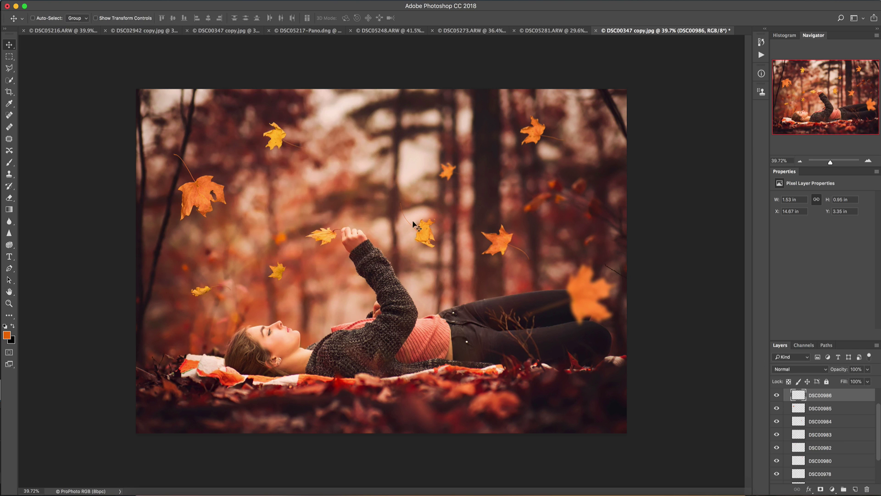
# Zoom in and pan the view to the leaf right of her raised hand.
pyautogui.press('alt')
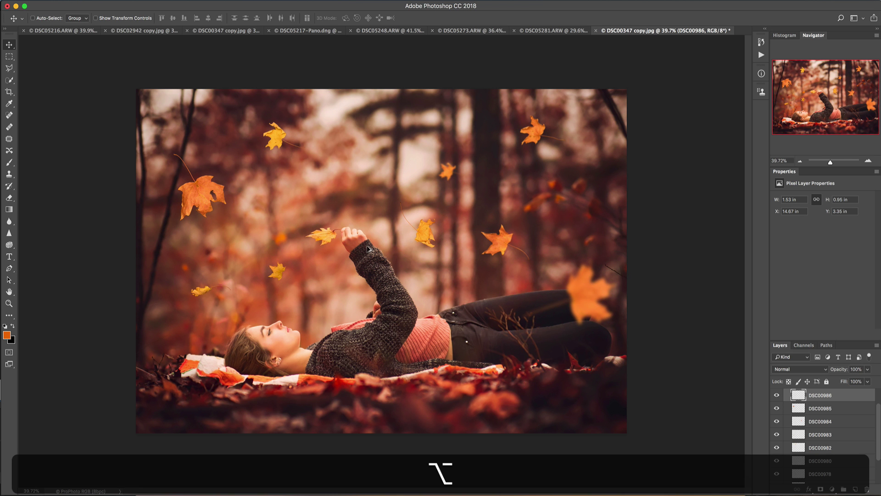
pyautogui.scroll(3, 436, 231)
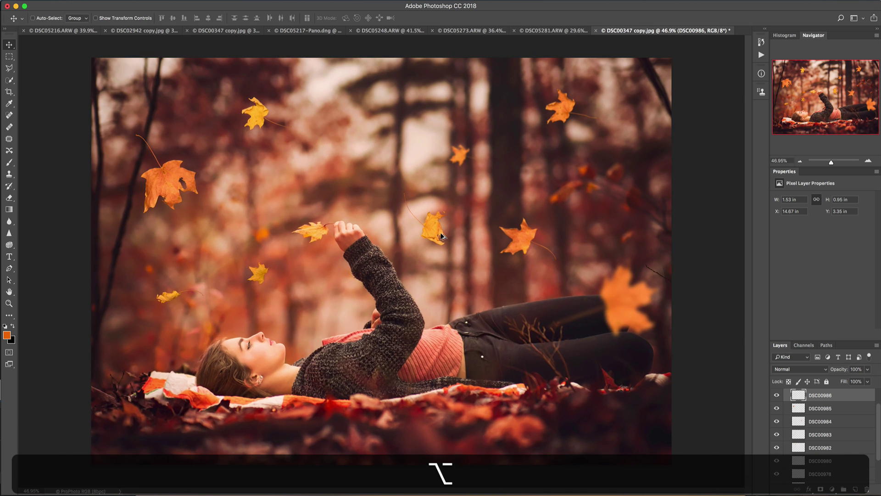
pyautogui.scroll(5, 449, 233)
pyautogui.press('super')
pyautogui.hscroll(-4, 337, 156)
pyautogui.hscroll(-3, 348, 202)
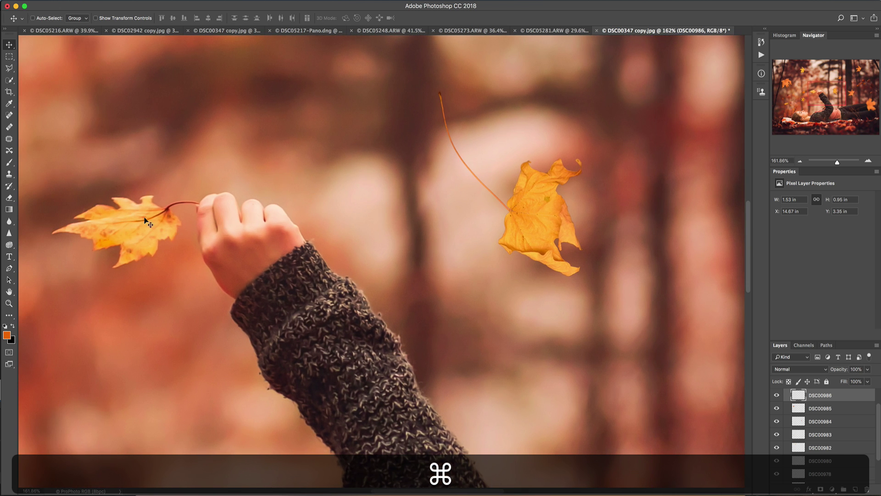
pyautogui.scroll(-10, 231, 292)
pyautogui.press('super')
pyautogui.hscroll(-8, 233, 287)
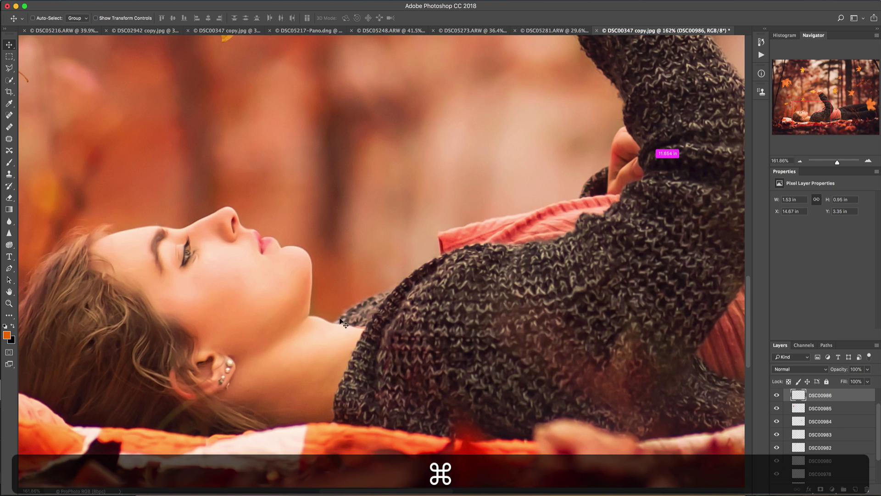
pyautogui.scroll(10, 335, 243)
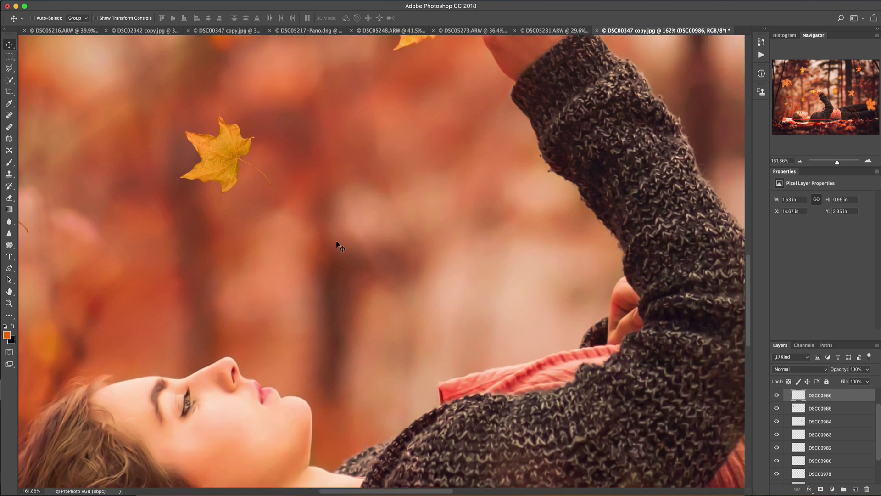
pyautogui.press('super')
pyautogui.hscroll(7, 337, 242)
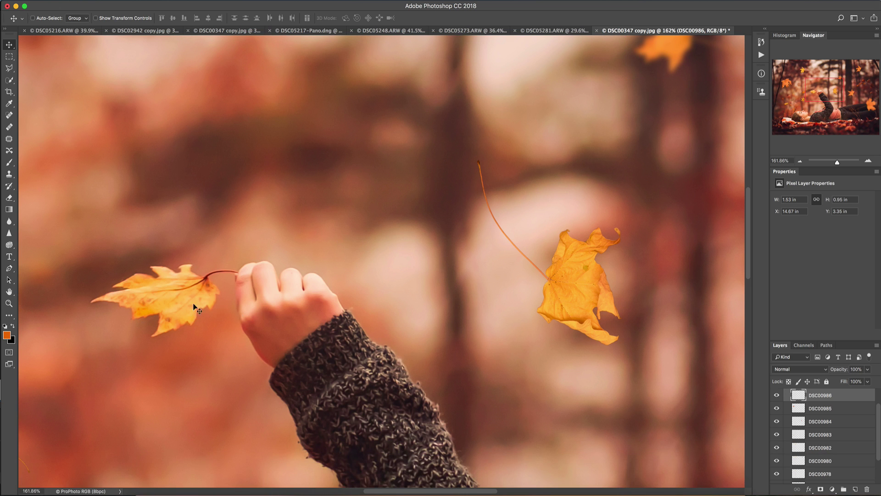
# Apply a 1.5-pixel Gaussian Blur to leaf layer DSC00977.
pyautogui.keyDown('ctrl'); pyautogui.click(595, 279); pyautogui.keyUp('ctrl')
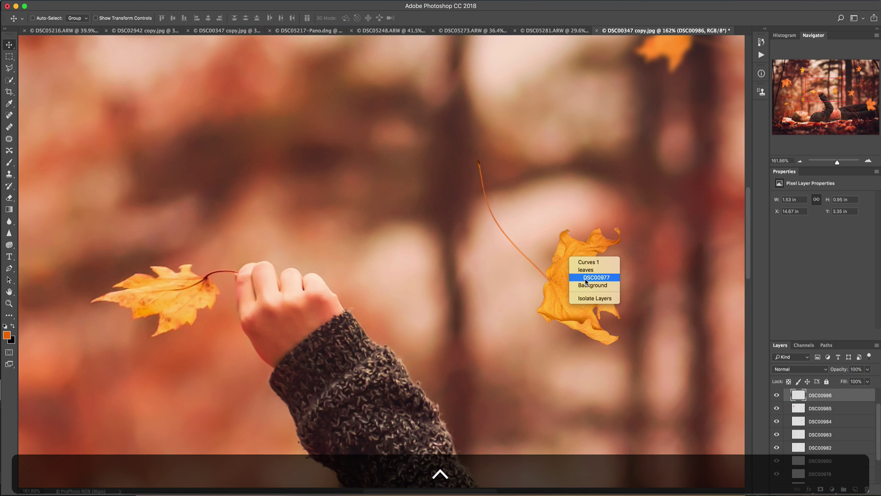
pyautogui.click(587, 281)
pyautogui.click(215, 0)
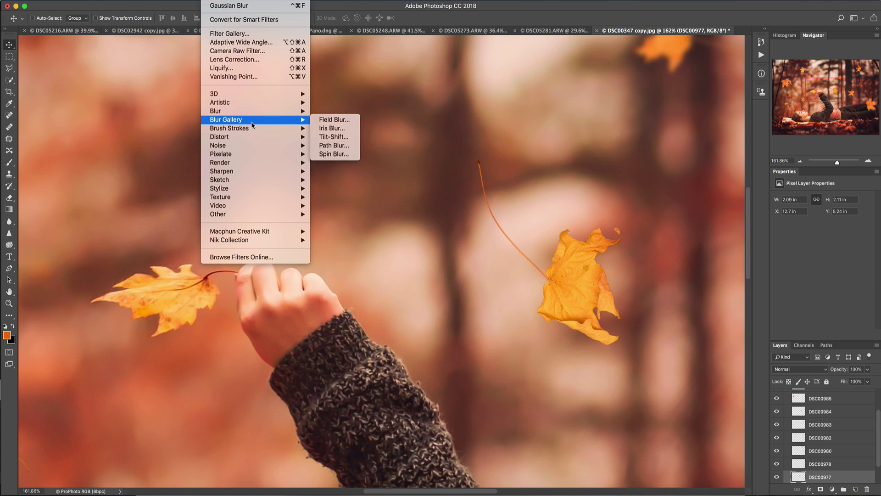
pyautogui.moveTo(254, 113)
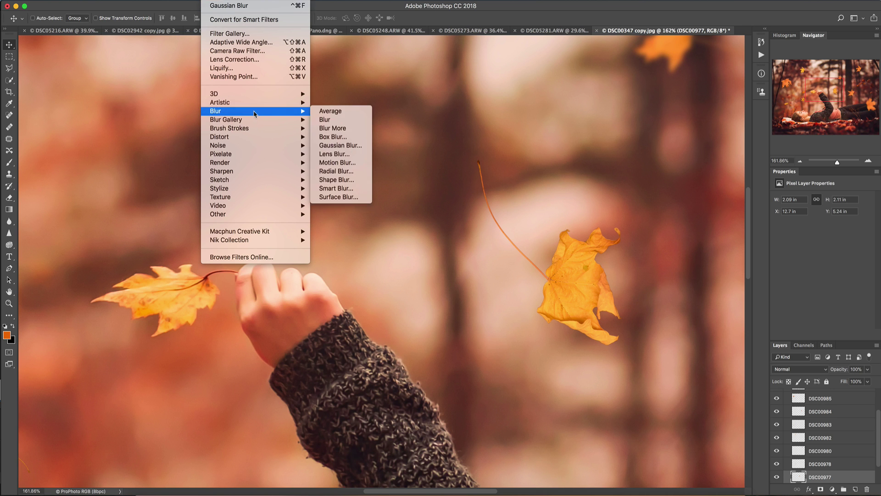
pyautogui.click(366, 146)
pyautogui.click(265, 232)
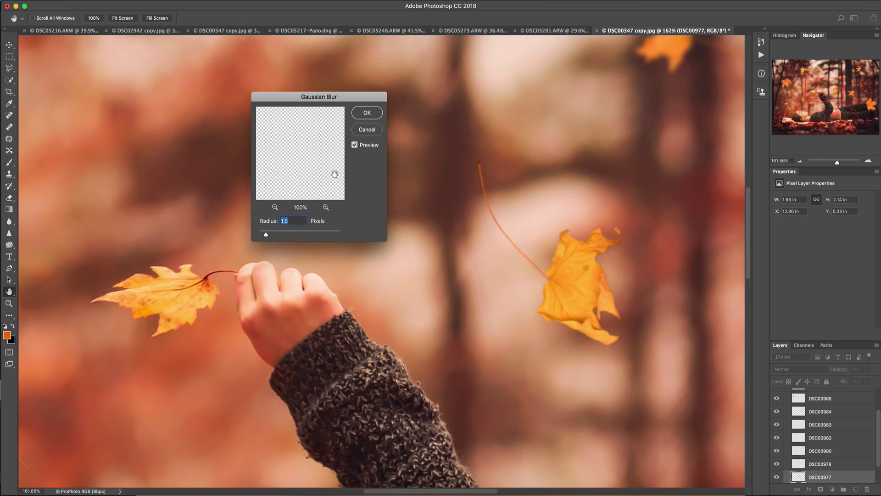
pyautogui.click(367, 113)
pyautogui.scroll(-10, 428, 321)
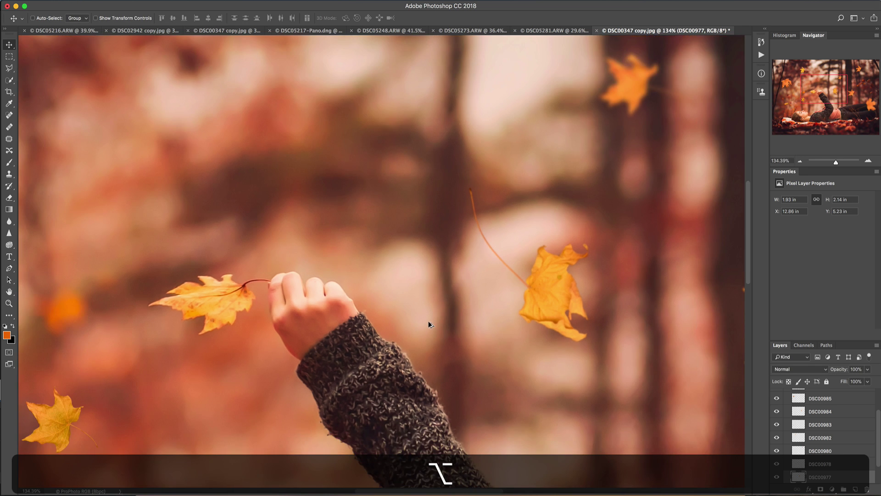
pyautogui.scroll(3, 432, 323)
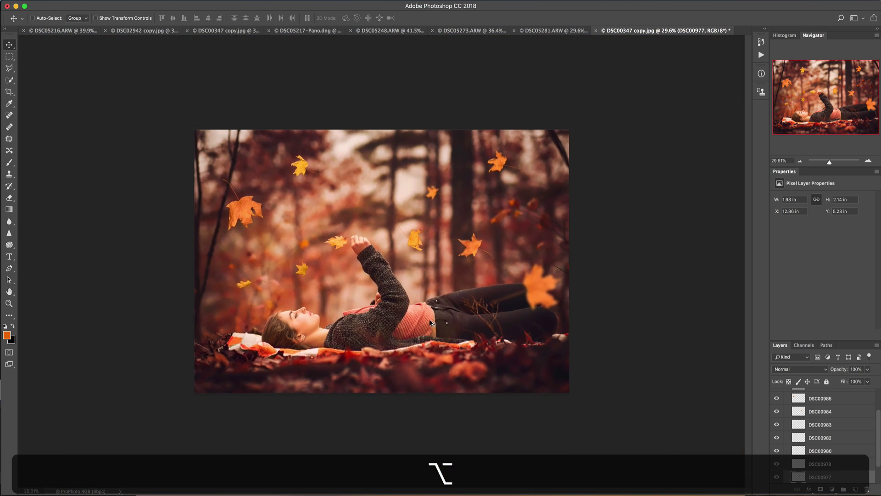
pyautogui.scroll(-2, 443, 330)
pyautogui.scroll(1, 454, 340)
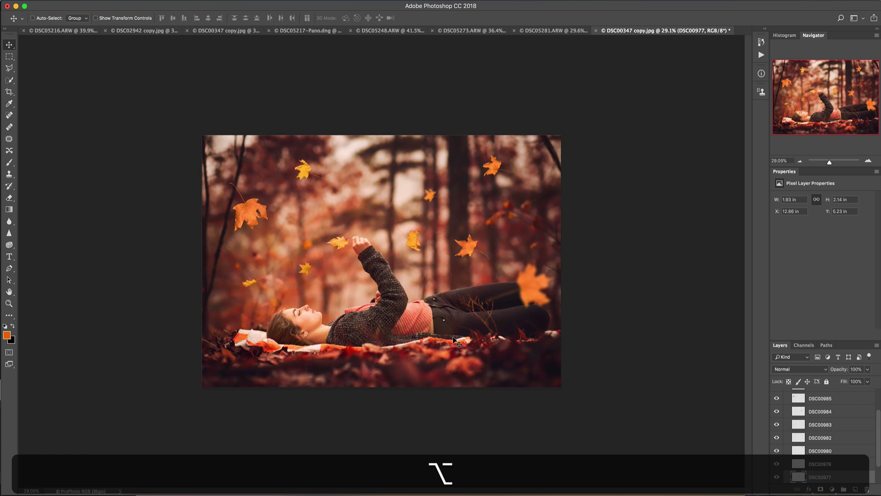
# Give the small upper leaf layer DSC00982 a 4.7-pixel Gaussian Blur.
pyautogui.keyDown('ctrl'); pyautogui.click(307, 171); pyautogui.keyUp('ctrl')
pyautogui.click(309, 181)
pyautogui.click(215, 1)
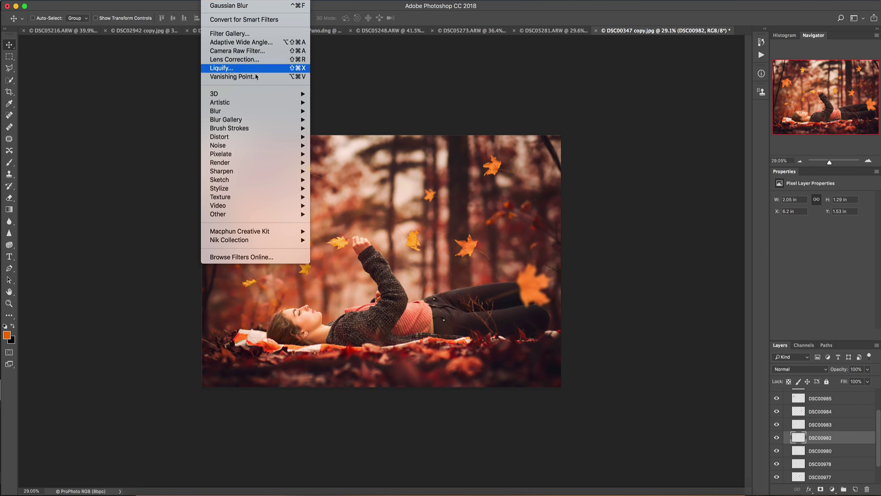
pyautogui.moveTo(294, 111)
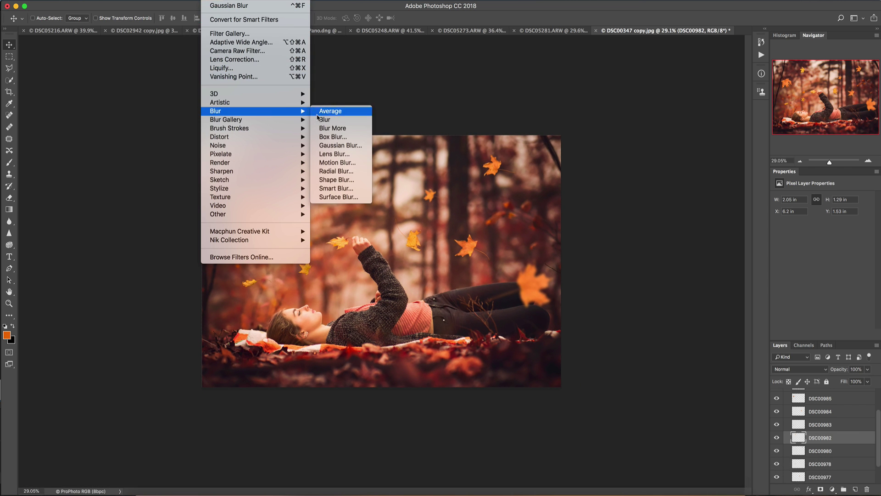
pyautogui.click(334, 145)
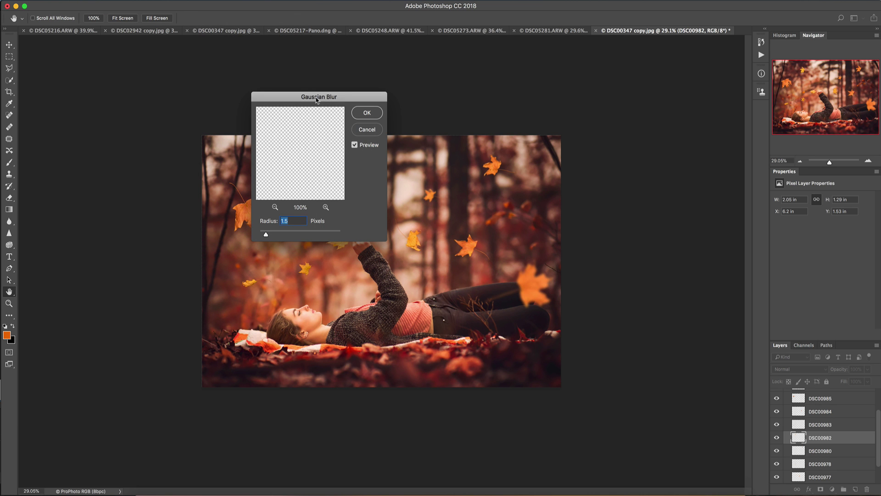
pyautogui.moveTo(451, 71); pyautogui.dragTo(453, 85)
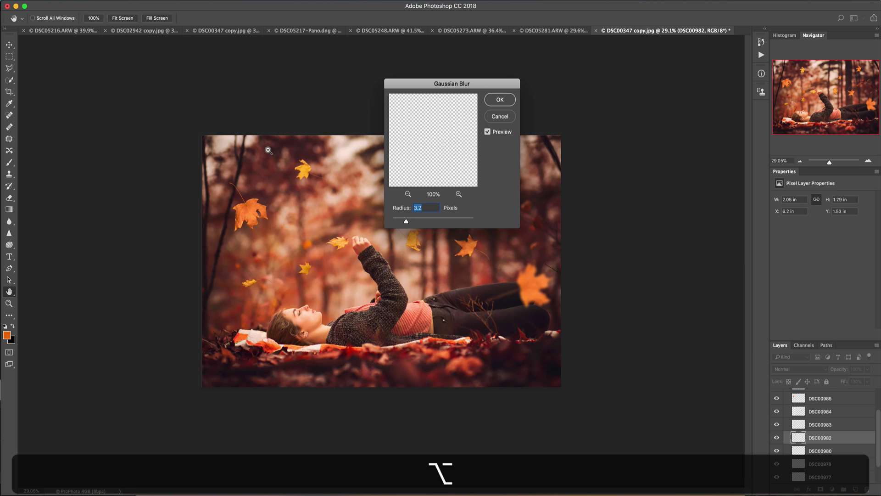
pyautogui.scroll(3, 421, 159)
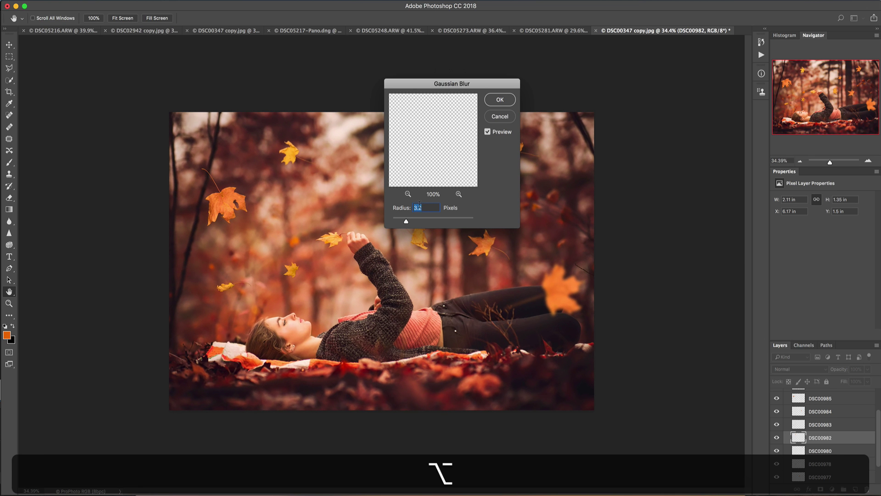
pyautogui.moveTo(408, 223); pyautogui.dragTo(413, 224)
pyautogui.click(500, 101)
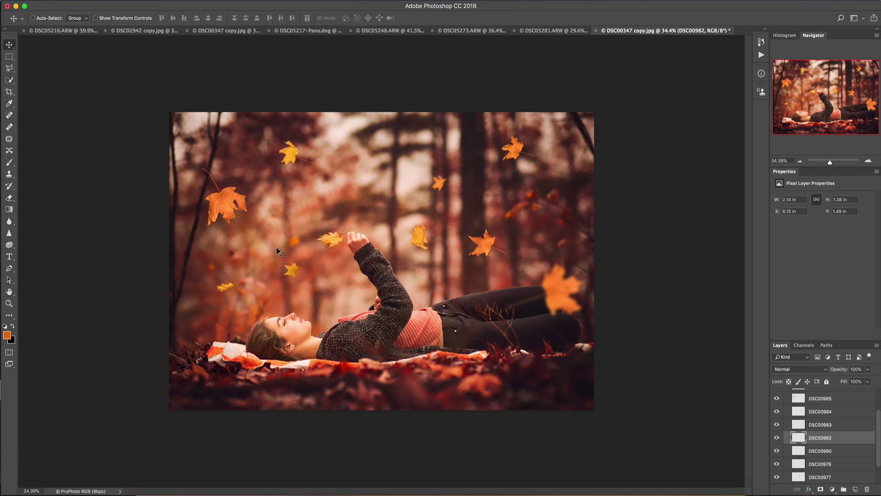
# Give leaf layer DSC00978 a stronger 9.1-pixel Gaussian Blur.
pyautogui.keyDown('ctrl'); pyautogui.click(292, 273); pyautogui.keyUp('ctrl')
pyautogui.click(316, 274)
pyautogui.click(213, 1)
pyautogui.moveTo(237, 107)
pyautogui.moveTo(294, 113)
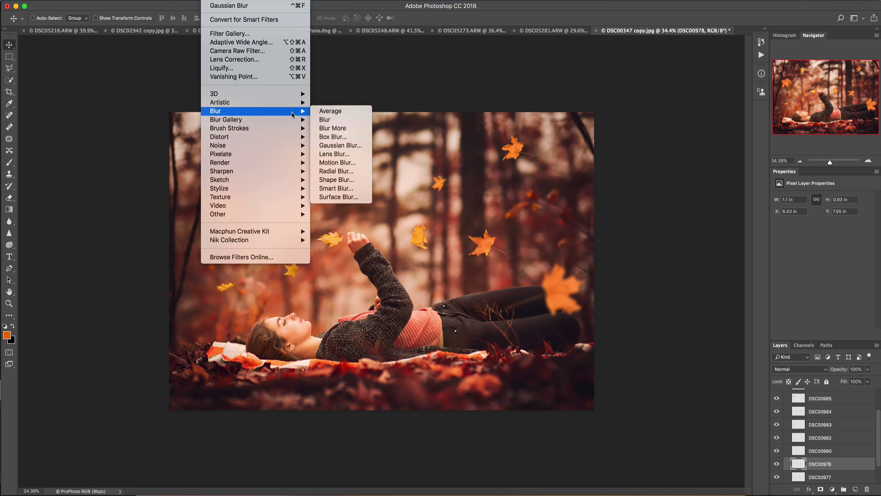
pyautogui.click(340, 145)
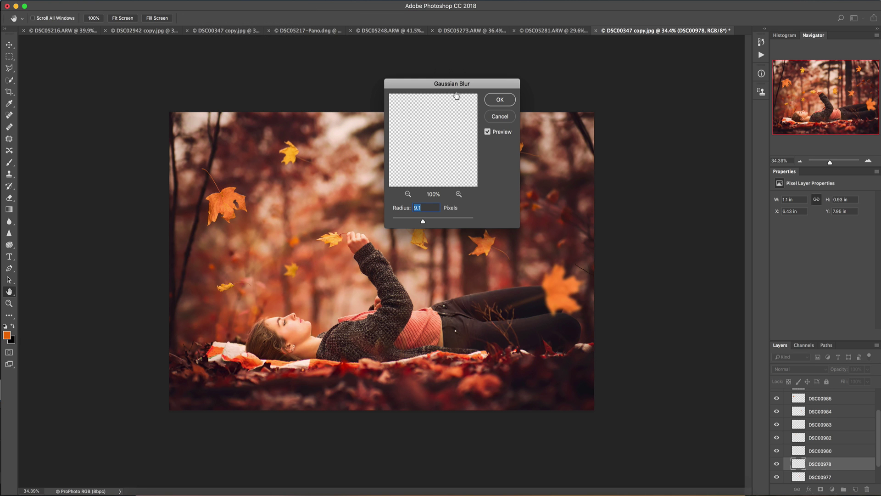
pyautogui.moveTo(500, 83); pyautogui.dragTo(568, 138)
pyautogui.press('Return')
# Select the large left leaf DSC00985 and set up a strong Gaussian Blur of about 12 pixels.
pyautogui.press('v')
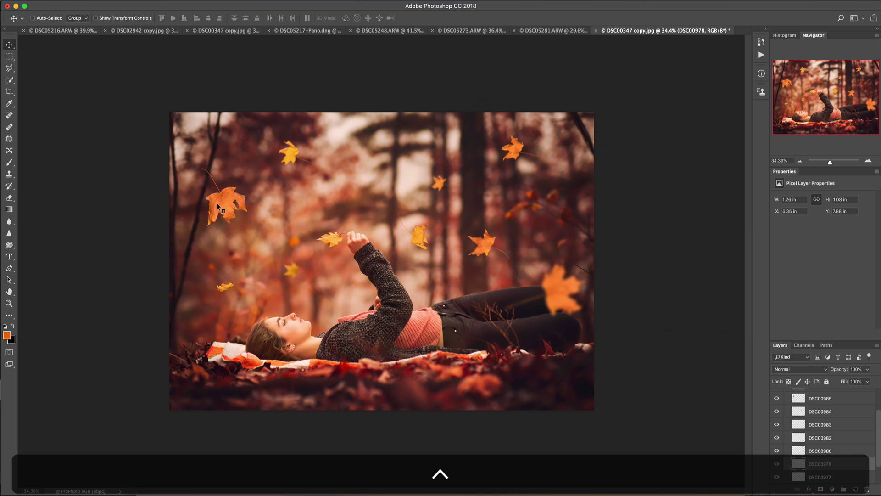
pyautogui.rightClick(216, 204)
pyautogui.click(239, 207)
pyautogui.click(218, 4)
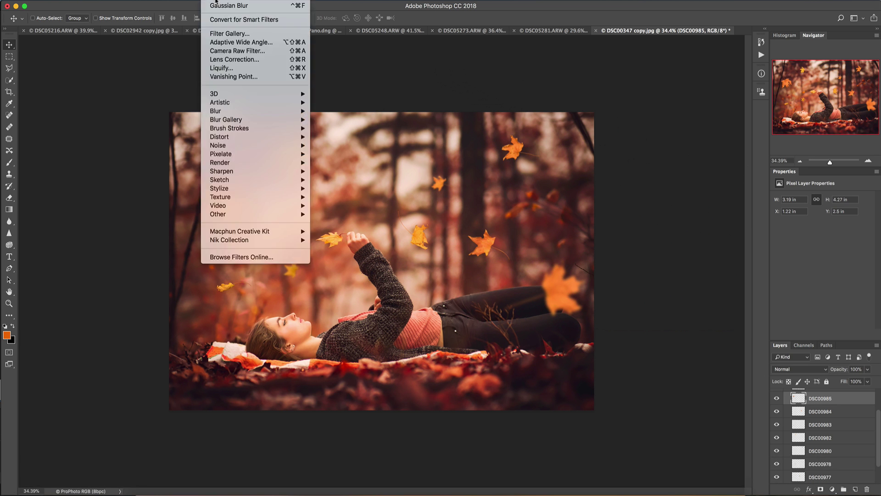
pyautogui.click(392, 168)
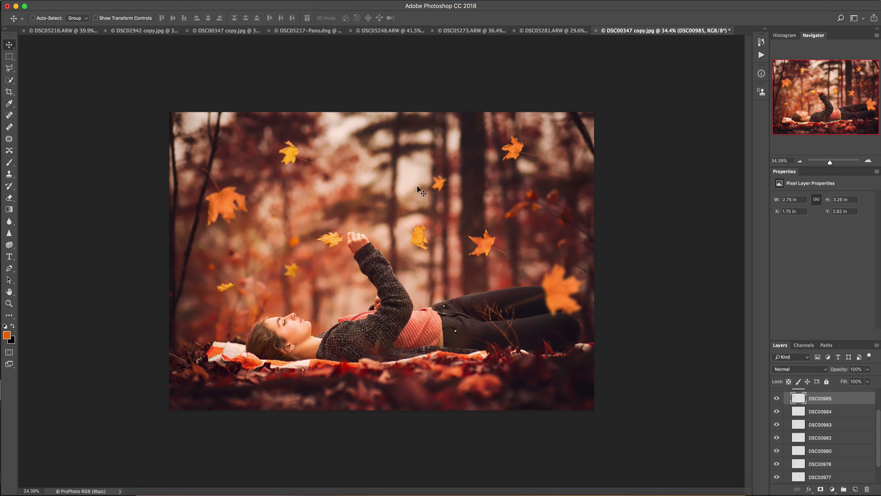
pyautogui.press('super+z')
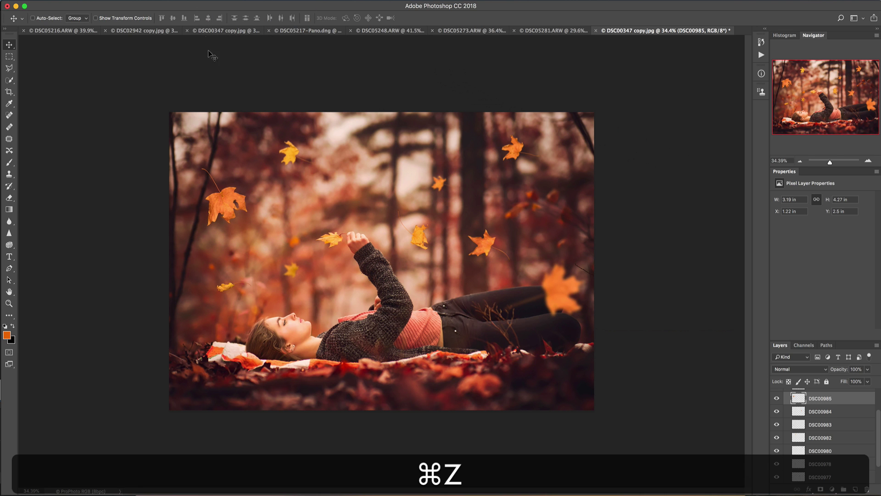
pyautogui.click(216, 2)
pyautogui.moveTo(262, 112)
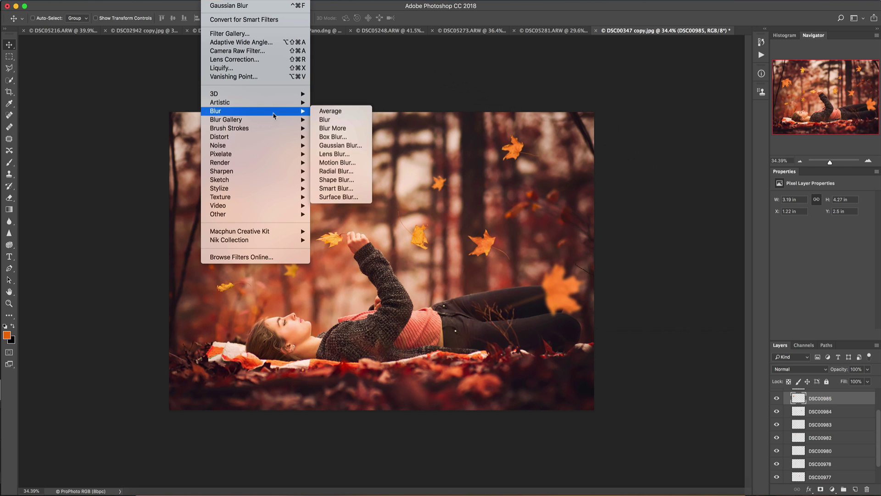
pyautogui.click(343, 146)
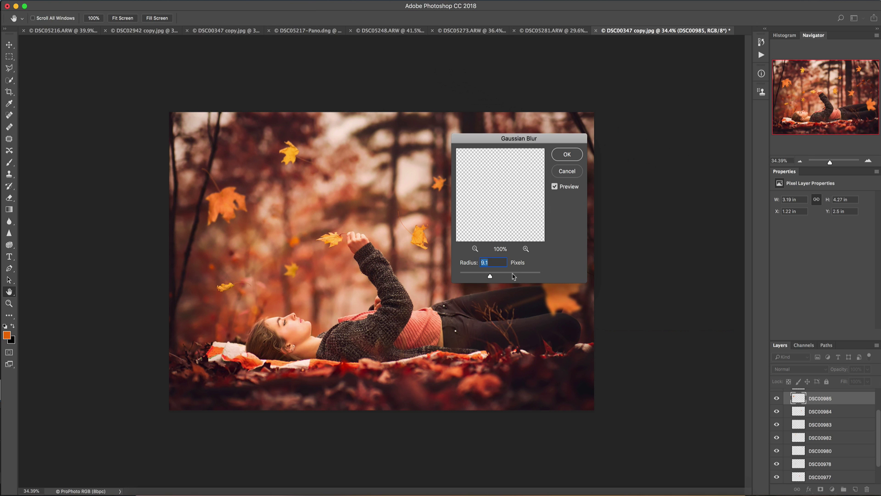
pyautogui.moveTo(491, 277); pyautogui.dragTo(495, 277)
pyautogui.moveTo(511, 138); pyautogui.dragTo(484, 83)
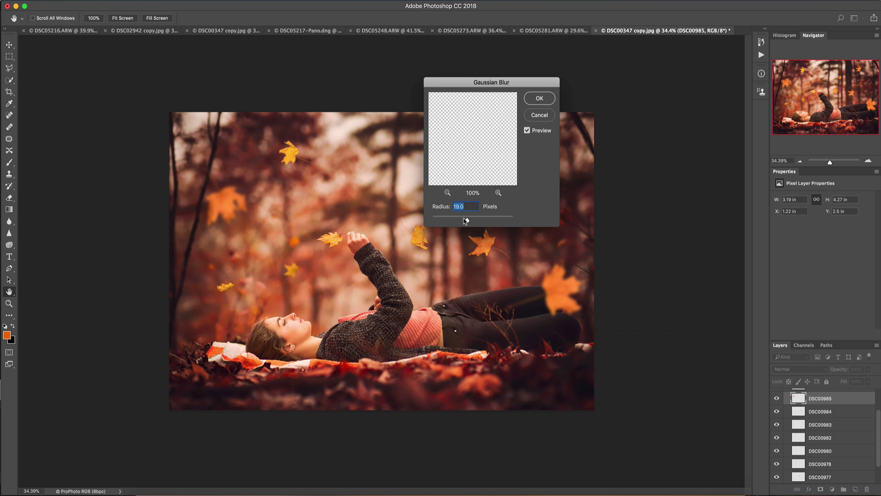
pyautogui.moveTo(466, 221); pyautogui.dragTo(466, 222)
# Apply the large leaf's blur, then give leaf DSC00983 a light 1.5-pixel Gaussian Blur.
pyautogui.click(539, 98)
pyautogui.rightClick(228, 288)
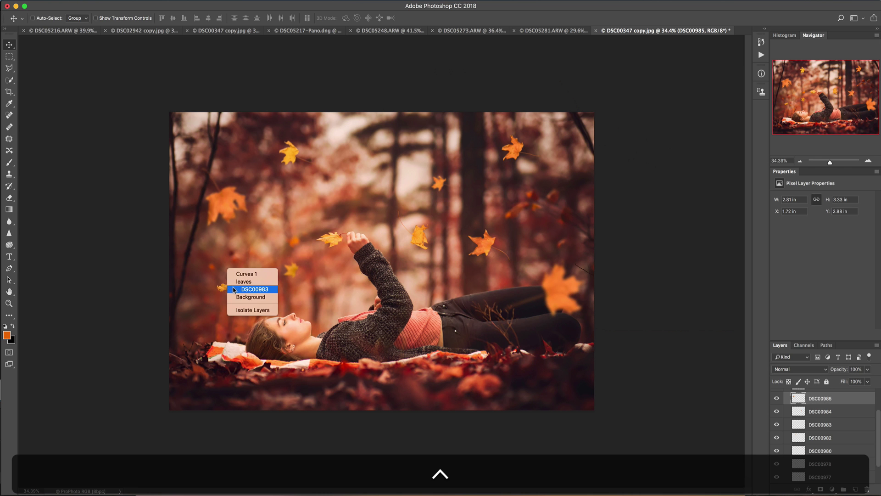
pyautogui.click(254, 289)
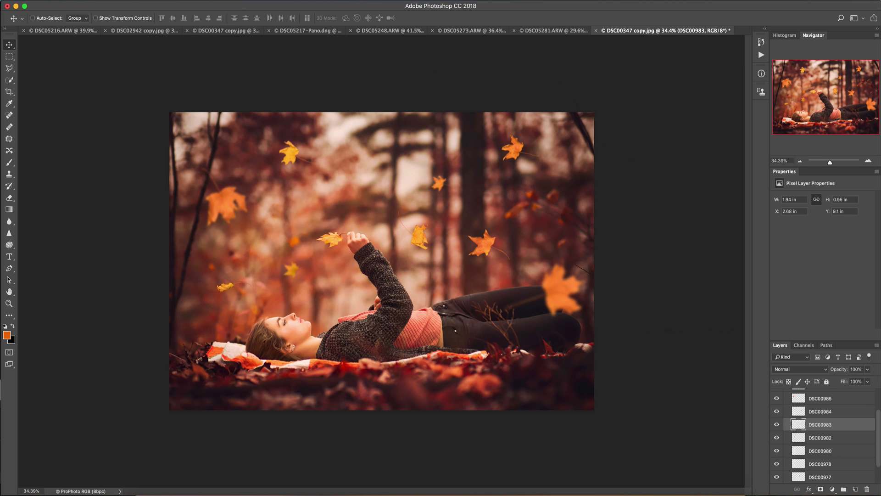
pyautogui.click(214, 0)
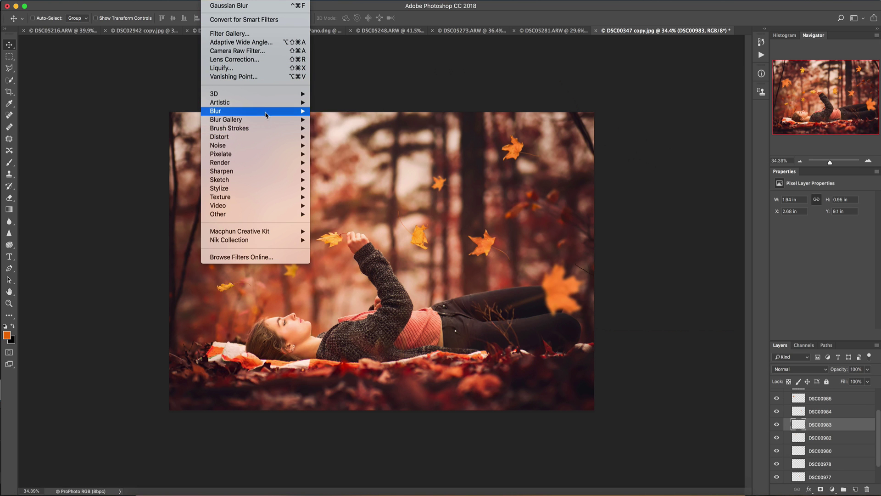
pyautogui.moveTo(266, 115)
pyautogui.click(342, 141)
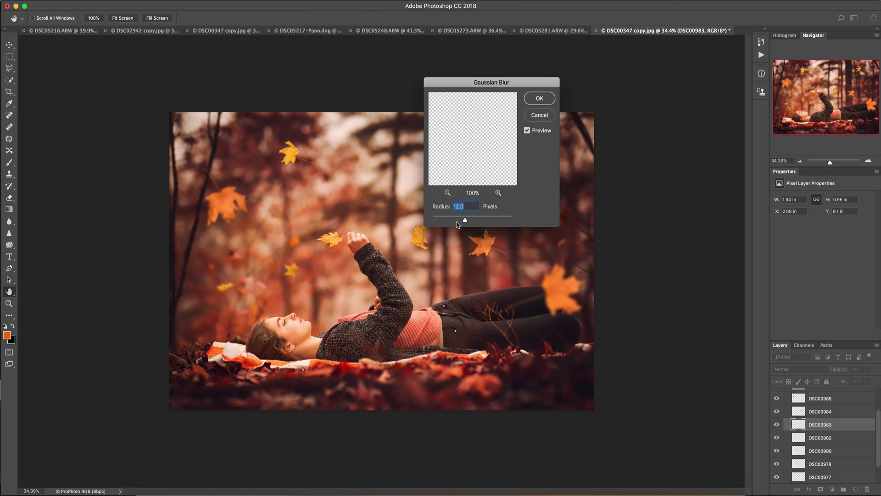
pyautogui.moveTo(464, 220); pyautogui.dragTo(439, 220)
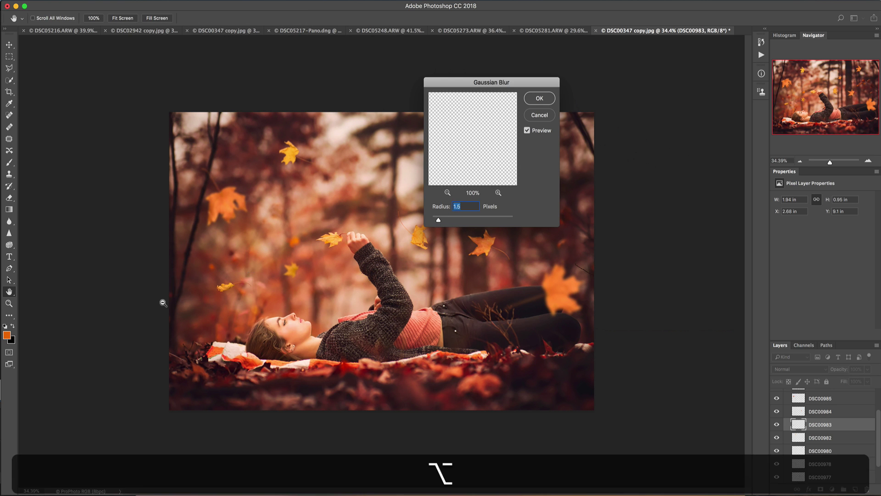
pyautogui.scroll(3, 168, 313)
pyautogui.scroll(3, 193, 287)
pyautogui.scroll(3, 226, 292)
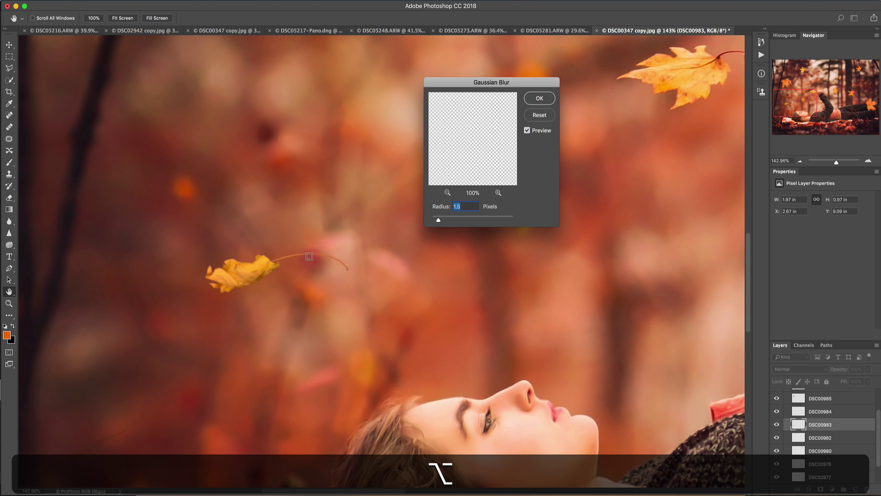
pyautogui.click(540, 99)
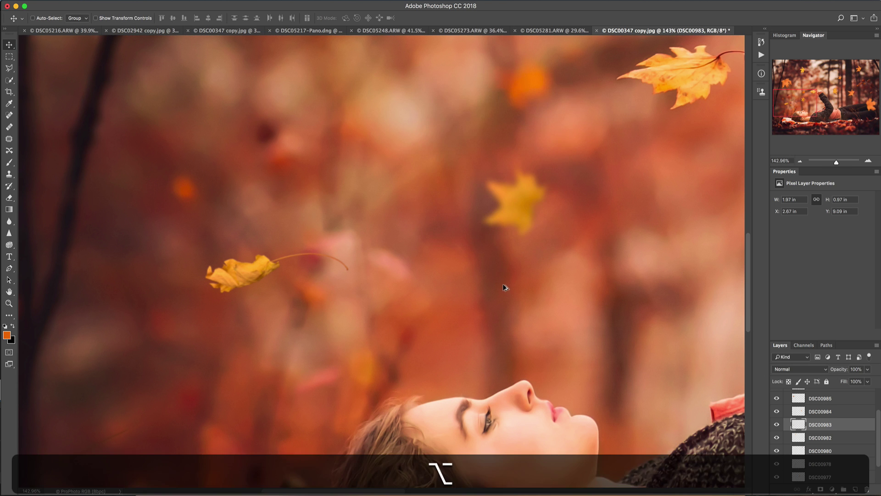
# Zoom out to view the whole image with its variously blurred leaves.
pyautogui.scroll(-5, 505, 288)
pyautogui.scroll(-1, 513, 260)
pyautogui.scroll(-1, 514, 261)
pyautogui.scroll(1, 514, 258)
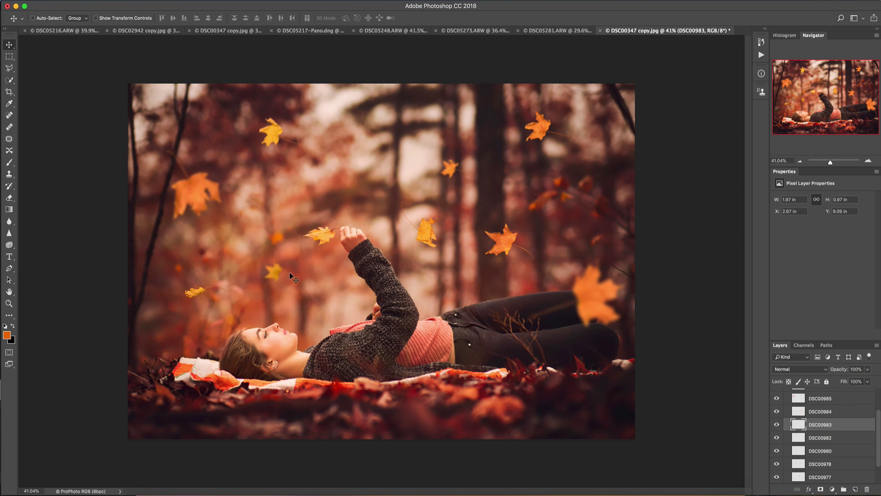
# Collapse the leaves group in the Layers panel, above Background and below Curves 1.
pyautogui.scroll(3, 784, 440)
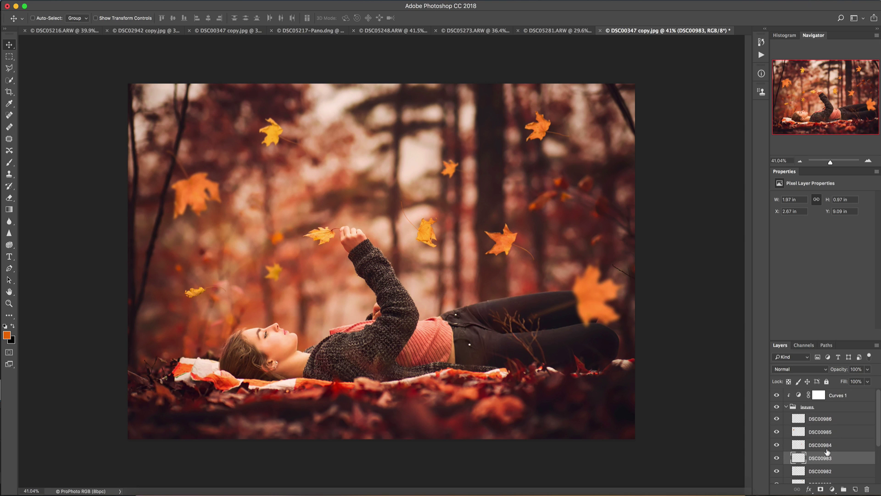
pyautogui.click(786, 407)
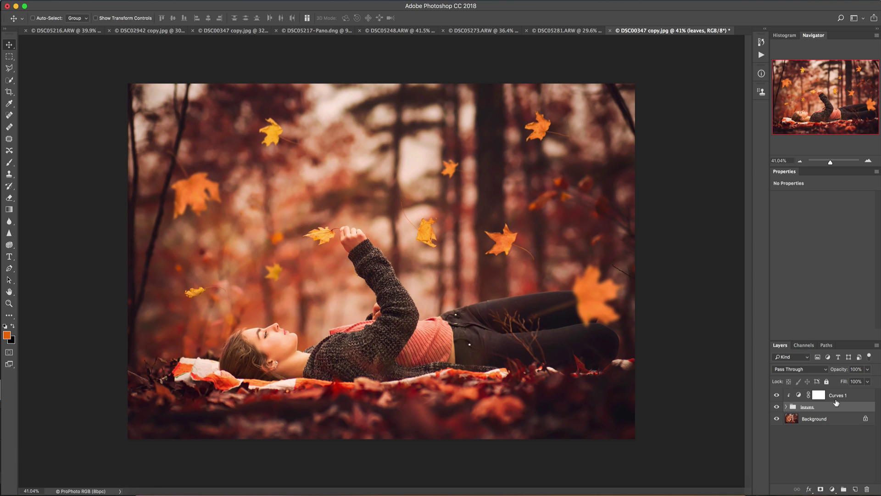
# Select the leaves group in the Layers panel, leaving it collapsed.
pyautogui.press('shift')
pyautogui.click(786, 407)
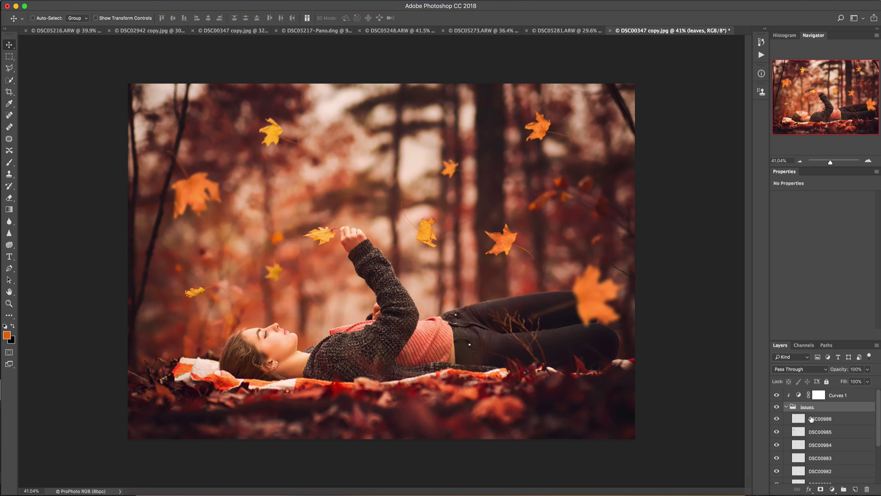
pyautogui.click(820, 419)
pyautogui.scroll(-4, 820, 419)
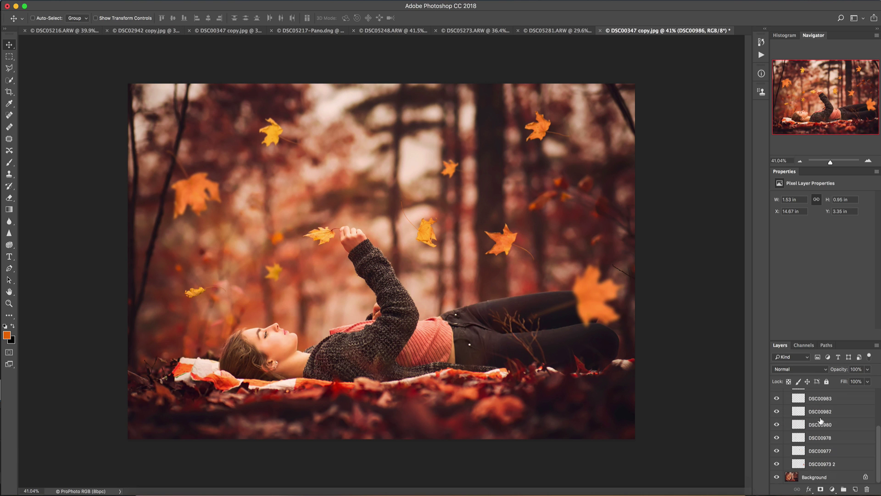
pyautogui.keyDown('shift'); pyautogui.click(815, 464); pyautogui.keyUp('shift')
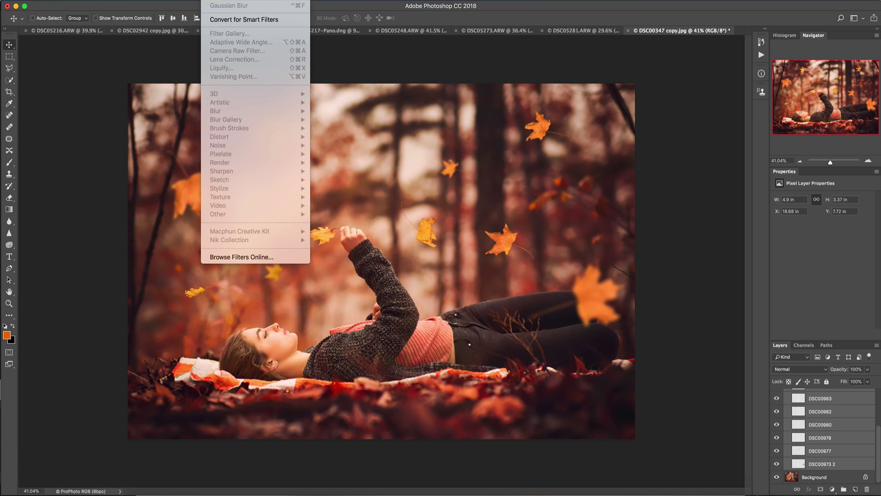
pyautogui.press('Escape')
pyautogui.scroll(4, 812, 413)
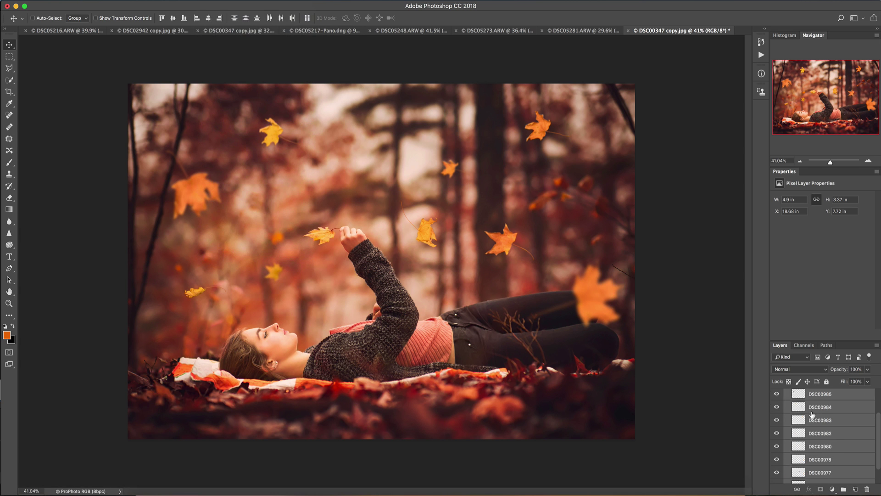
pyautogui.click(805, 407)
pyautogui.click(786, 407)
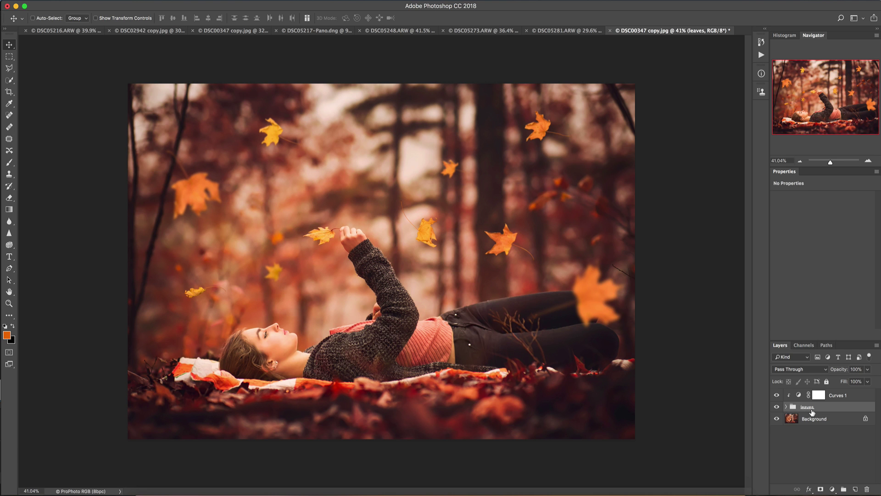
# Merge the leaves group with Curves 1 into one layer, undoing an accidental move.
pyautogui.press('shift')
pyautogui.keyDown('shift'); pyautogui.click(836, 397); pyautogui.keyUp('shift')
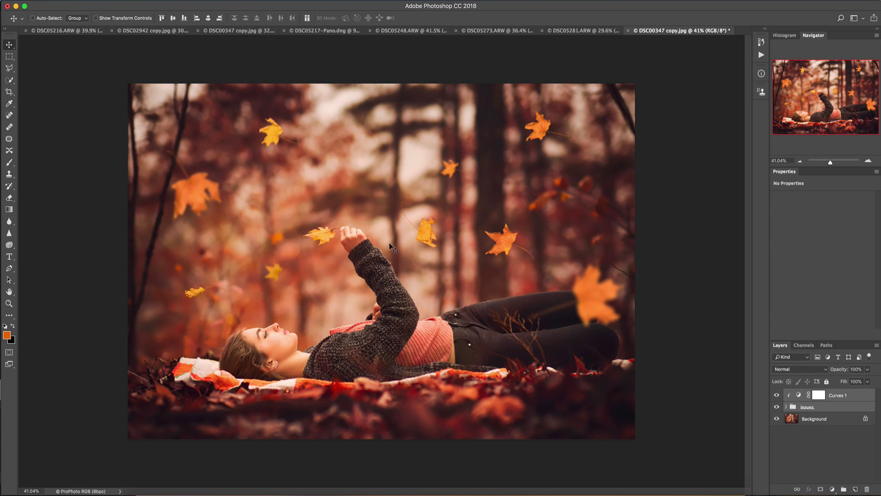
pyautogui.press('super+e')
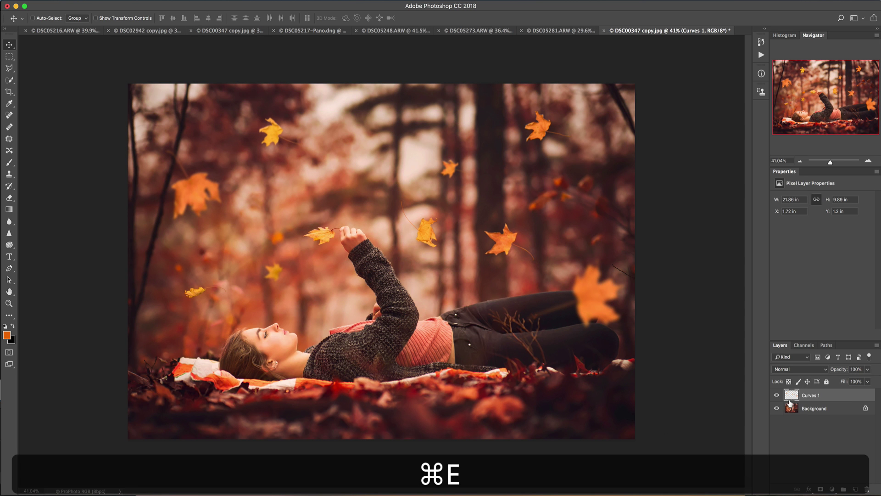
pyautogui.press('v')
pyautogui.moveTo(458, 279); pyautogui.dragTo(477, 241)
pyautogui.press('super+z')
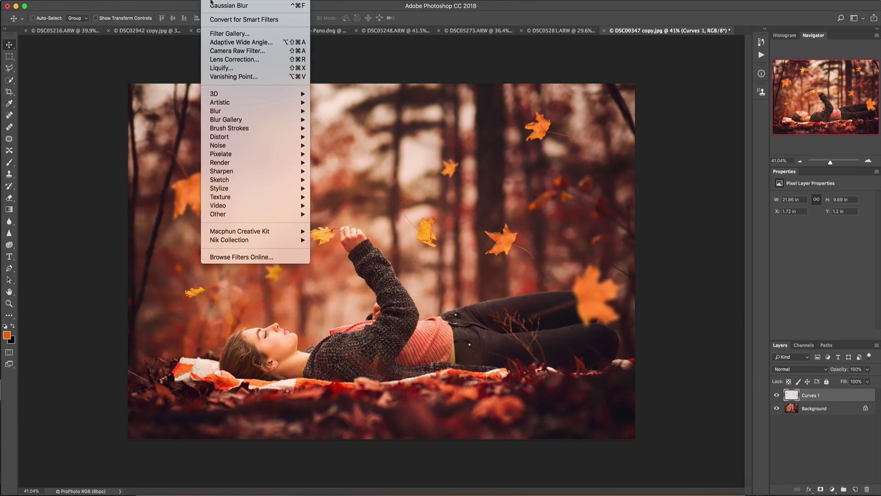
# Open the Motion Blur filter on the merged leaf layer with Preview enabled.
pyautogui.moveTo(246, 113)
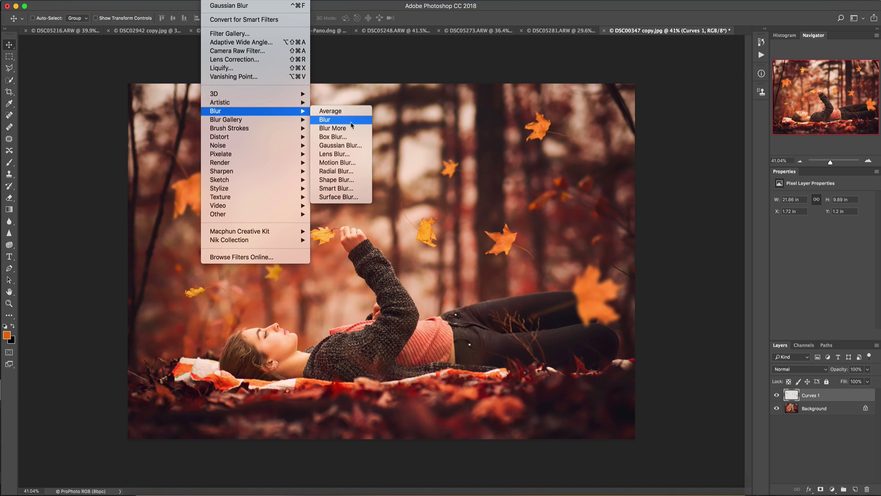
pyautogui.click(348, 162)
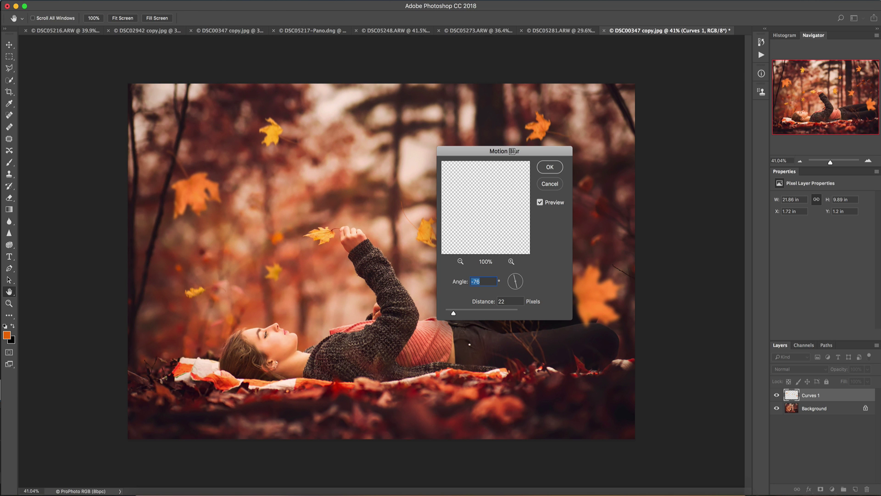
pyautogui.moveTo(512, 151); pyautogui.dragTo(406, 120)
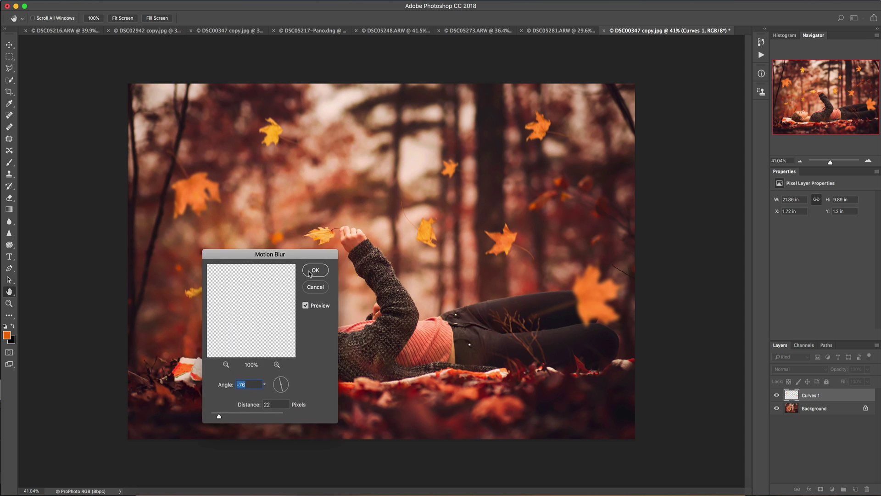
pyautogui.moveTo(276, 254); pyautogui.dragTo(430, 123)
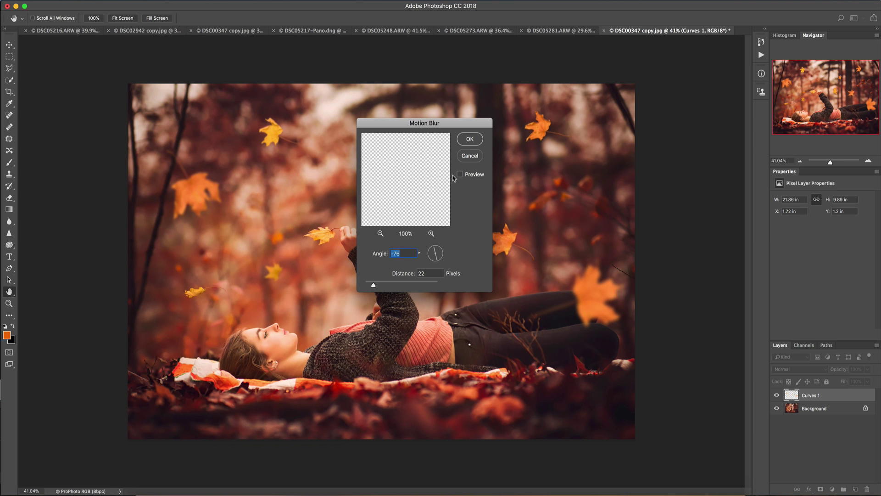
pyautogui.click(460, 175)
pyautogui.click(460, 175)
# Tune the motion blur to a -76° angle and 20-pixel distance, and apply it.
pyautogui.moveTo(372, 286); pyautogui.dragTo(373, 287)
pyautogui.moveTo(372, 286); pyautogui.dragTo(370, 286)
pyautogui.click(460, 175)
pyautogui.moveTo(464, 128); pyautogui.dragTo(457, 263)
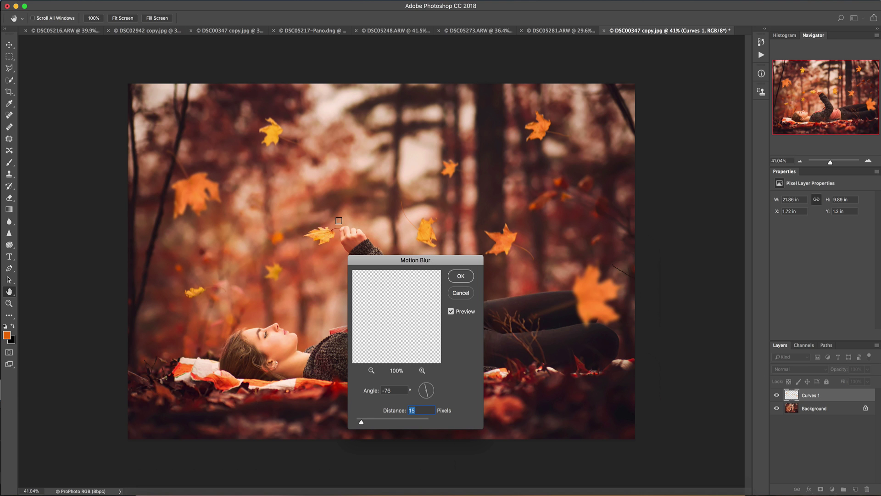
pyautogui.moveTo(361, 421)
pyautogui.mouseDown()
pyautogui.moveTo(398, 428)
pyautogui.moveTo(375, 423)
pyautogui.mouseUp()
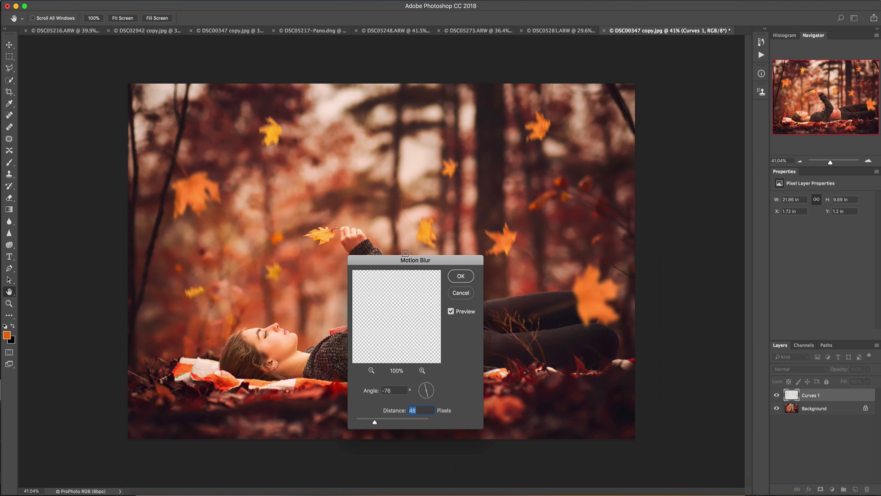
pyautogui.moveTo(448, 261); pyautogui.dragTo(531, 160)
pyautogui.moveTo(450, 320); pyautogui.dragTo(450, 323)
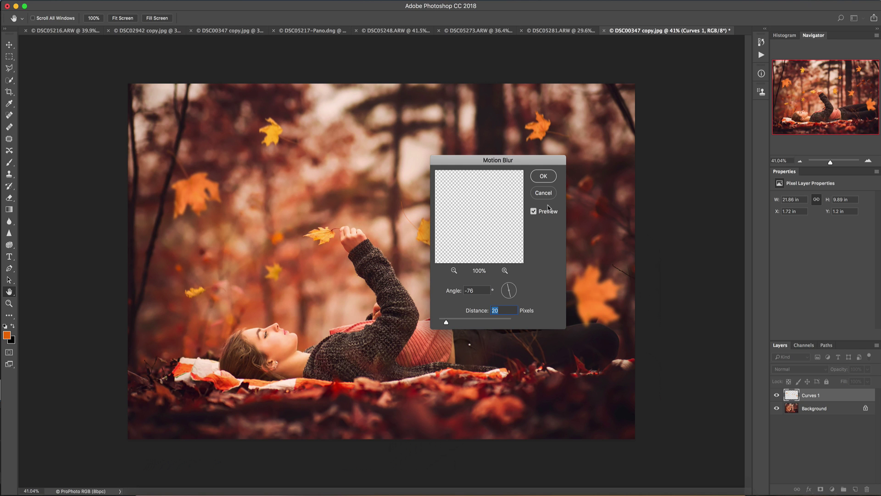
pyautogui.click(543, 177)
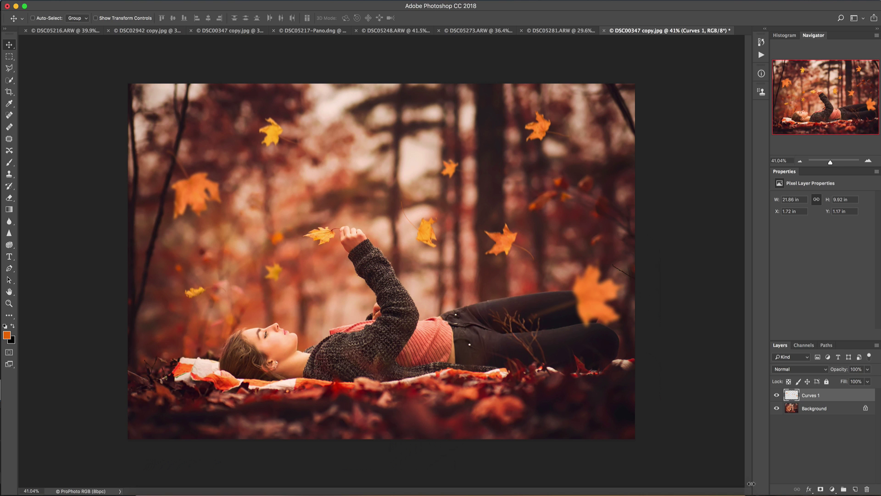
# Add a clipped Curves 2 adjustment with a midpoint at Input 73, Output 54, then target its mask.
pyautogui.click(831, 489)
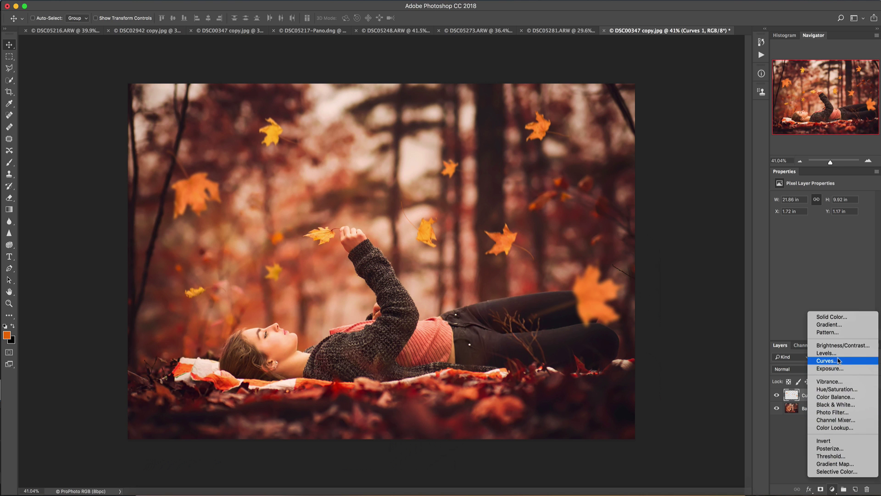
pyautogui.click(827, 361)
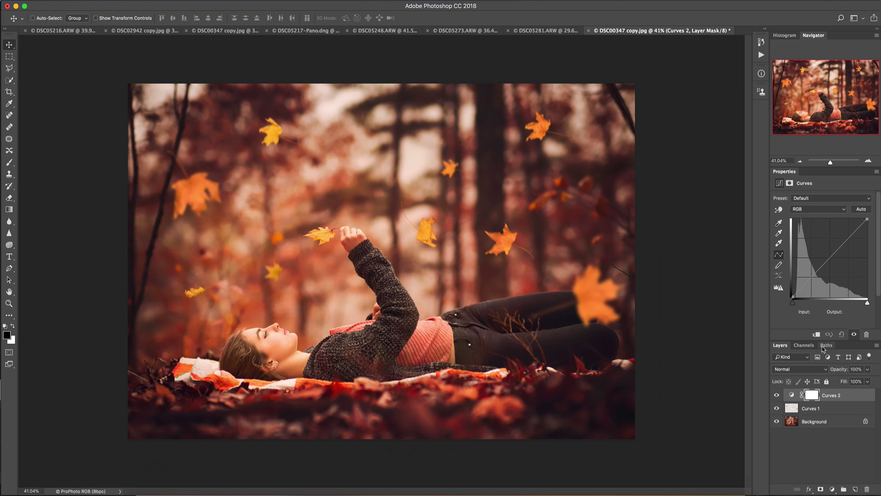
pyautogui.click(816, 334)
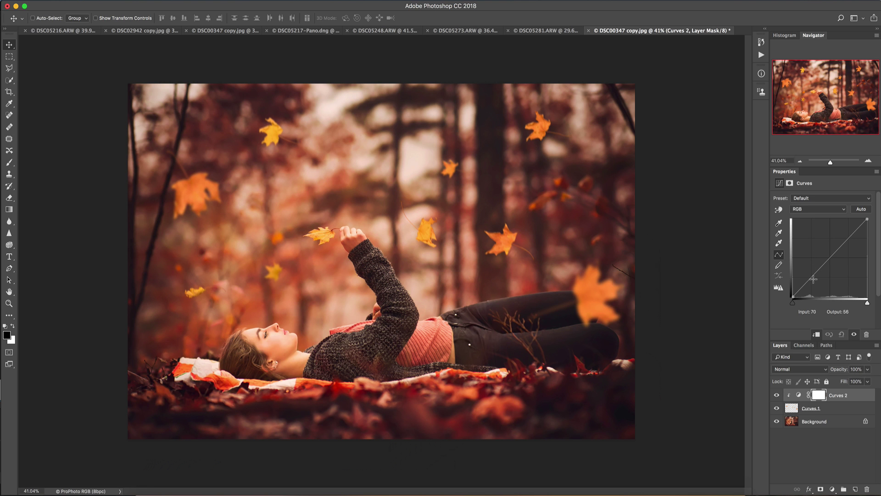
pyautogui.moveTo(812, 276); pyautogui.dragTo(815, 279)
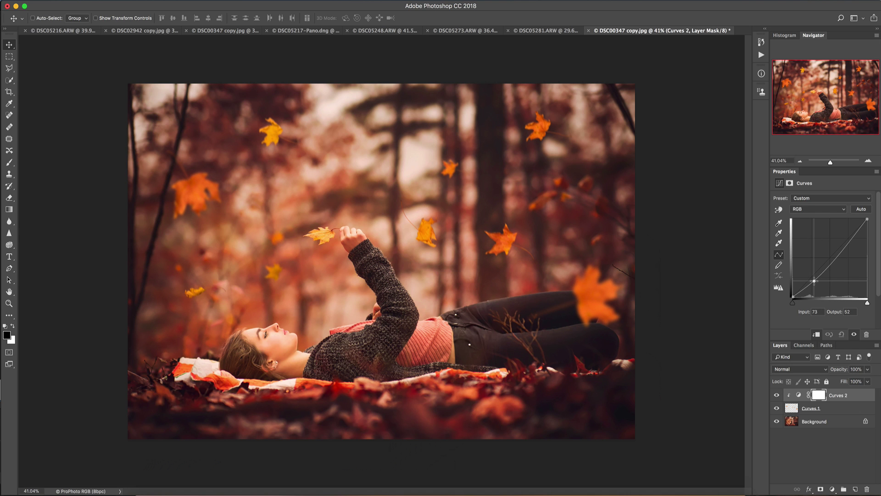
pyautogui.moveTo(814, 281); pyautogui.dragTo(790, 293)
pyautogui.click(819, 395)
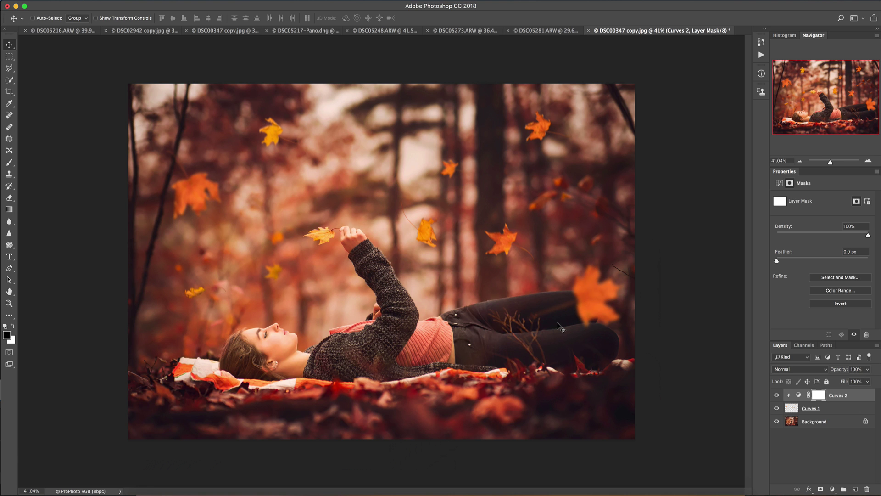
# Paint black with a large soft brush at the image centre on the Curves 2 mask.
pyautogui.hotkey('ctrl', 'alt', 'b')
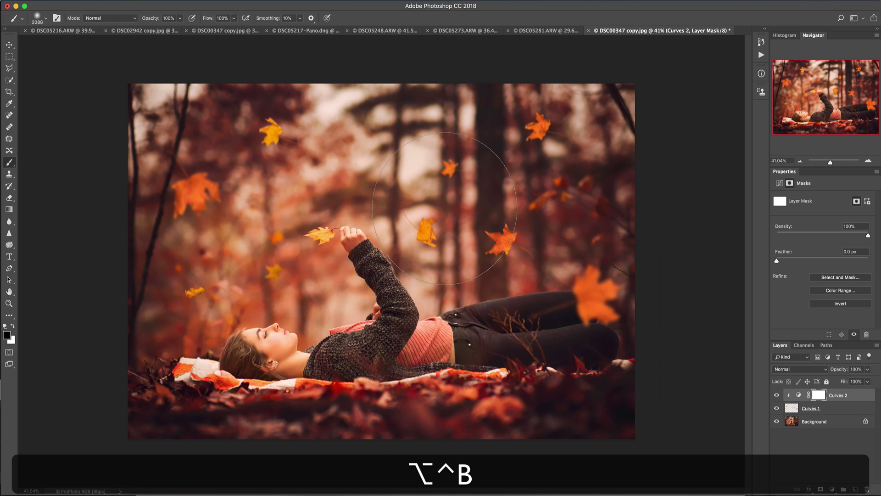
pyautogui.press('b')
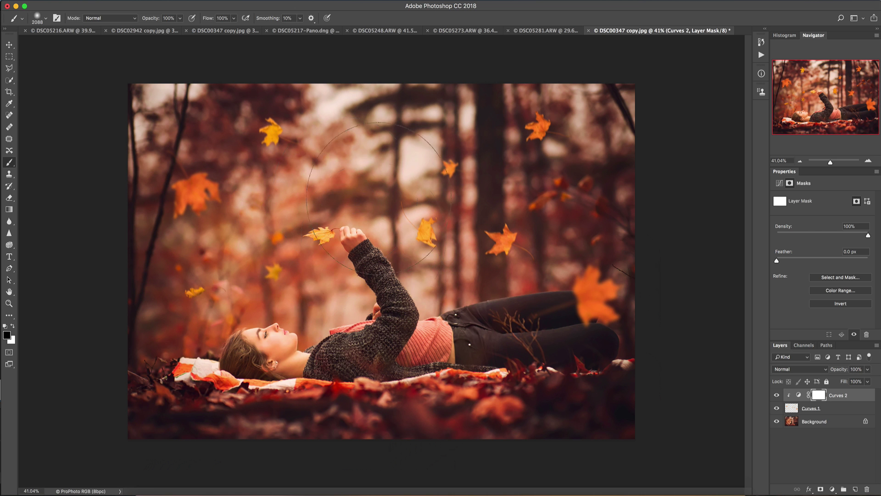
pyautogui.click(373, 245)
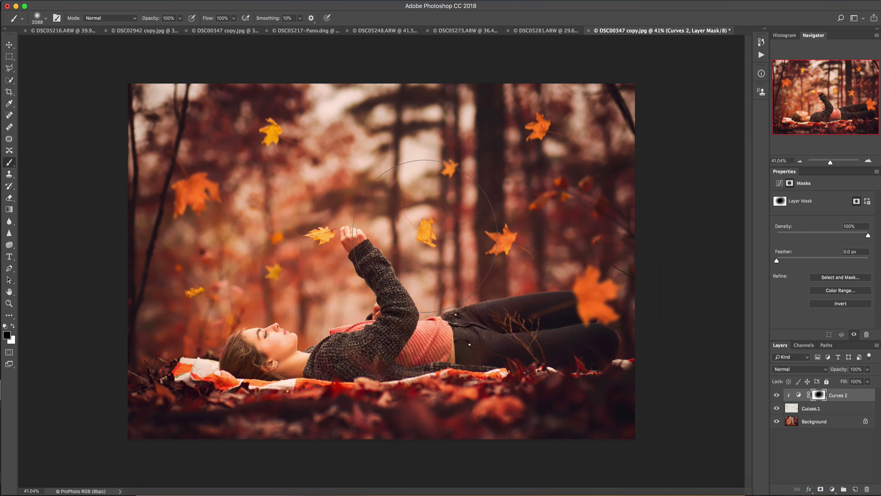